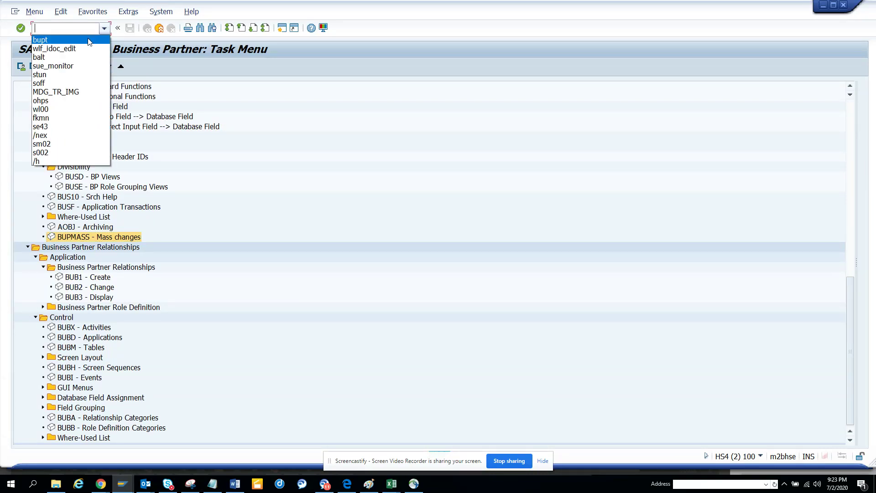
- Run transaction bupt from the command field history
{"action": "left_click", "coordinate": [89, 42]}
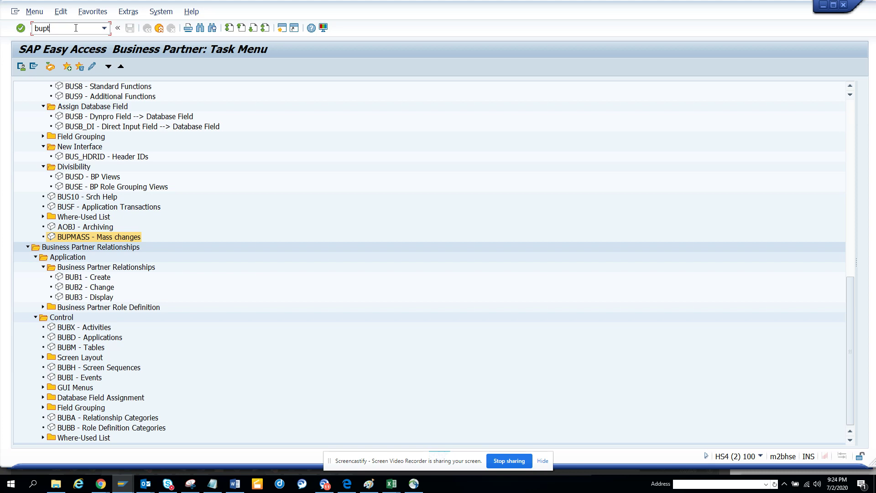
{"action": "left_click_drag", "start_coordinate": [75, 28], "coordinate": [13, 19]}
{"action": "left_click", "coordinate": [61, 27]}
{"action": "key", "text": "Return"}
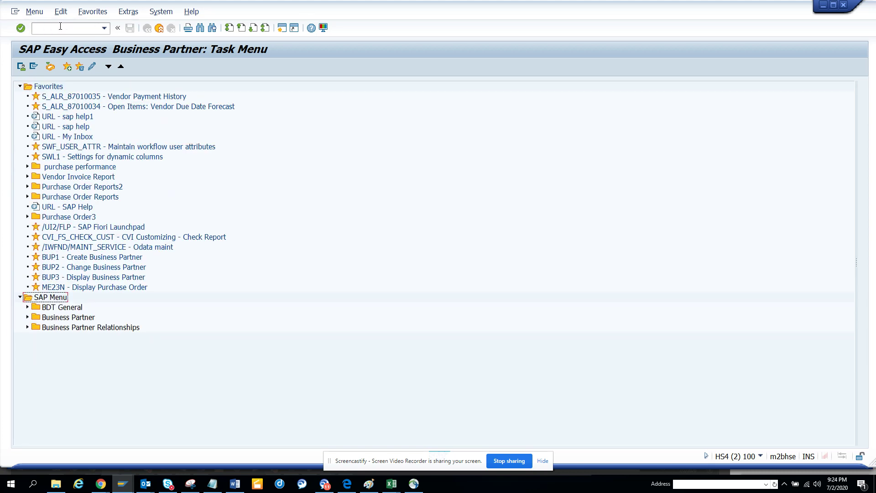
- Expand BDT General > Utilities and Business Partner > Control in the menu tree
{"action": "left_click", "coordinate": [28, 307]}
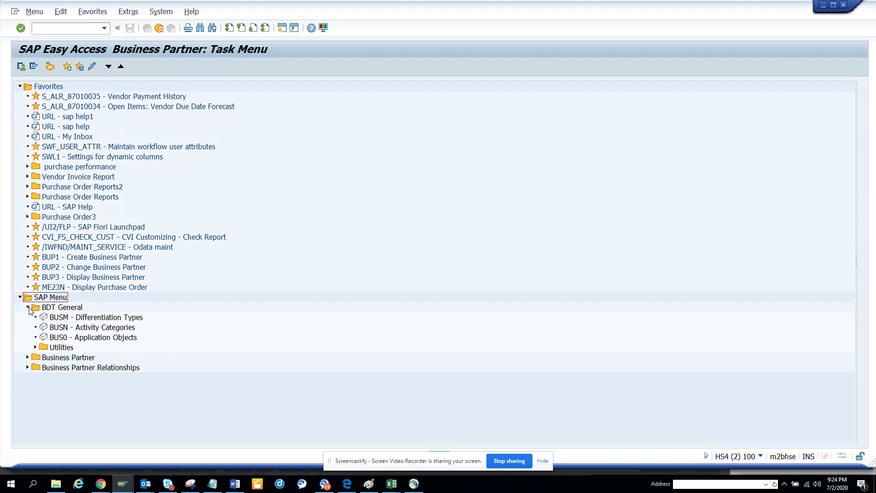
{"action": "left_click", "coordinate": [35, 347]}
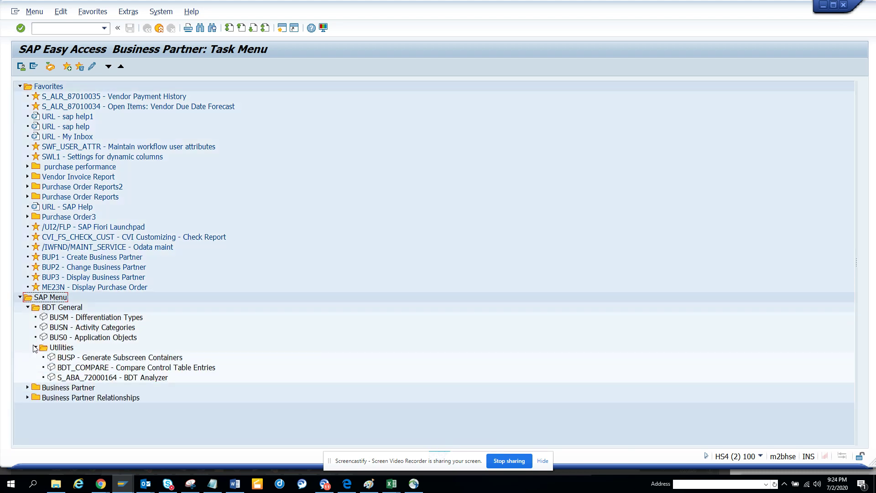
{"action": "left_click", "coordinate": [27, 387]}
{"action": "left_click", "coordinate": [35, 407]}
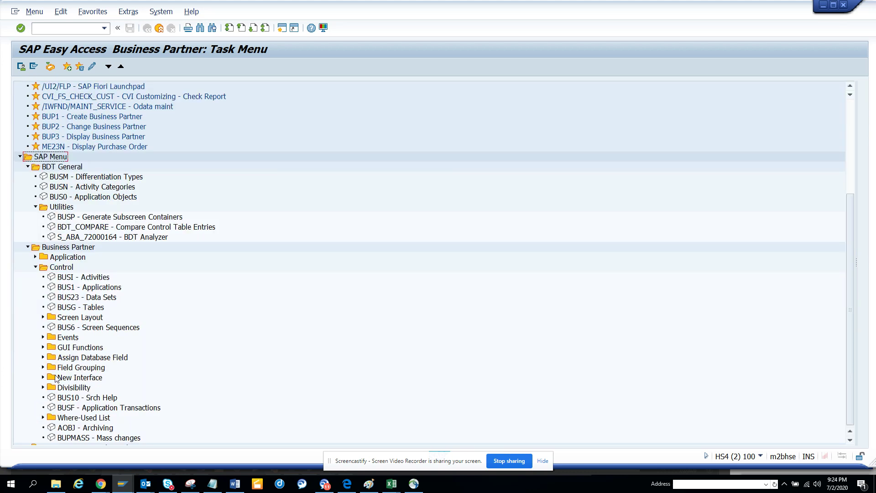
- Open BUSG - Tables for object BUPA and scroll down to mark the BUT0BK row
{"action": "double_click", "coordinate": [66, 308]}
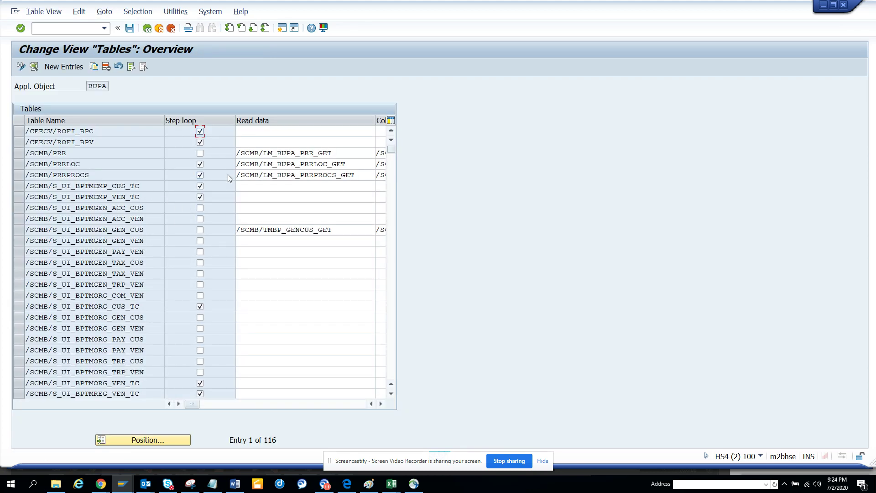
{"action": "left_click", "coordinate": [132, 208]}
{"action": "scroll", "coordinate": [138, 177], "scroll_direction": "down", "scroll_amount": 3}
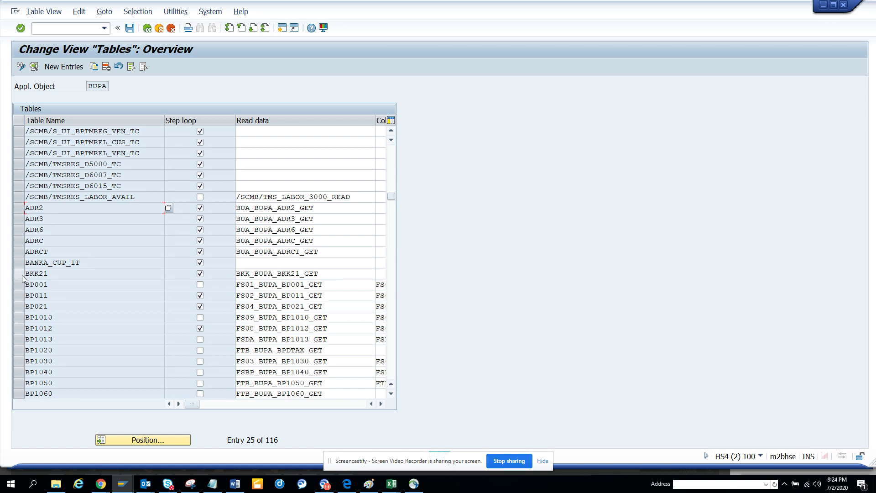
{"action": "left_click", "coordinate": [86, 307]}
{"action": "scroll", "coordinate": [86, 308], "scroll_direction": "down", "scroll_amount": 1}
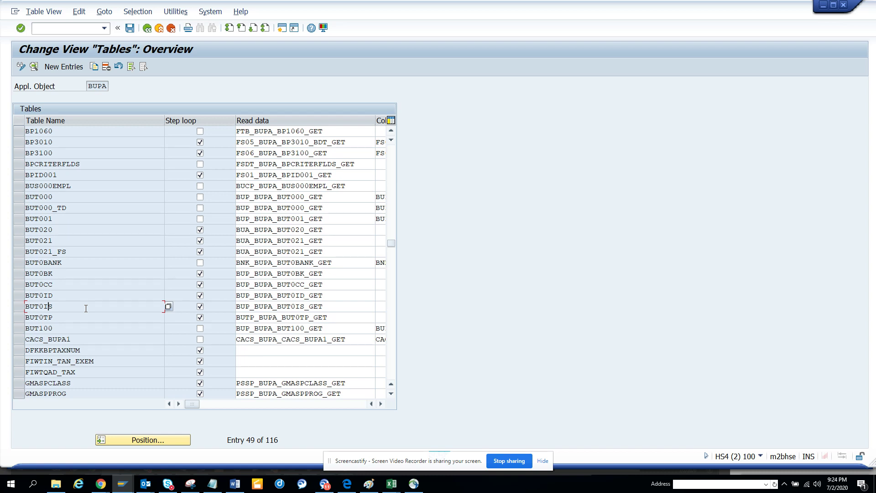
{"action": "left_click", "coordinate": [18, 274]}
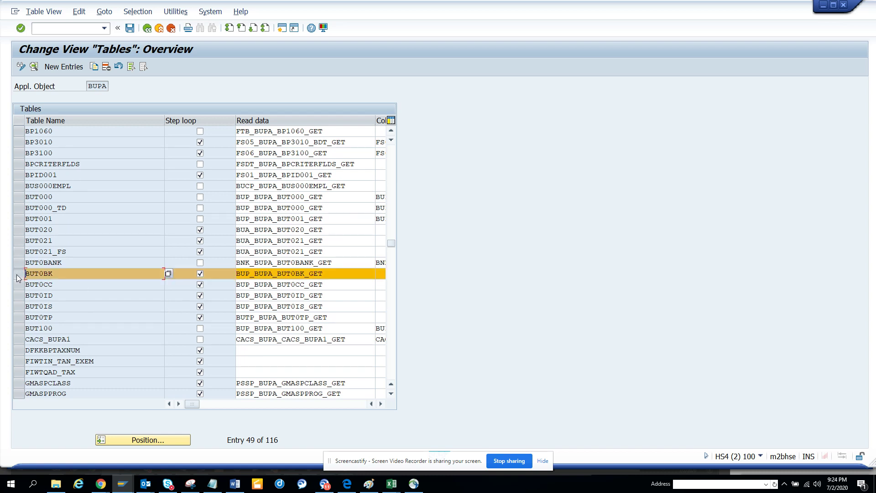
- Open BUT0BK's table details and copy the table name
{"action": "left_click", "coordinate": [34, 66]}
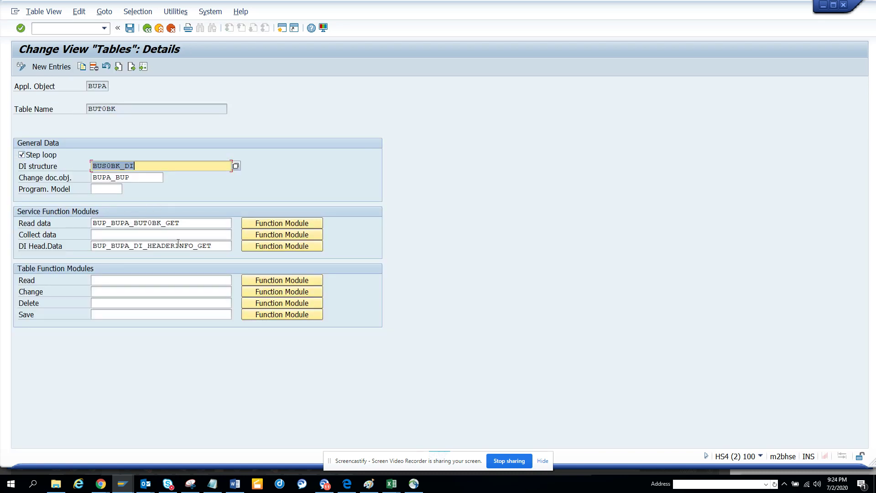
{"action": "left_click", "coordinate": [204, 223]}
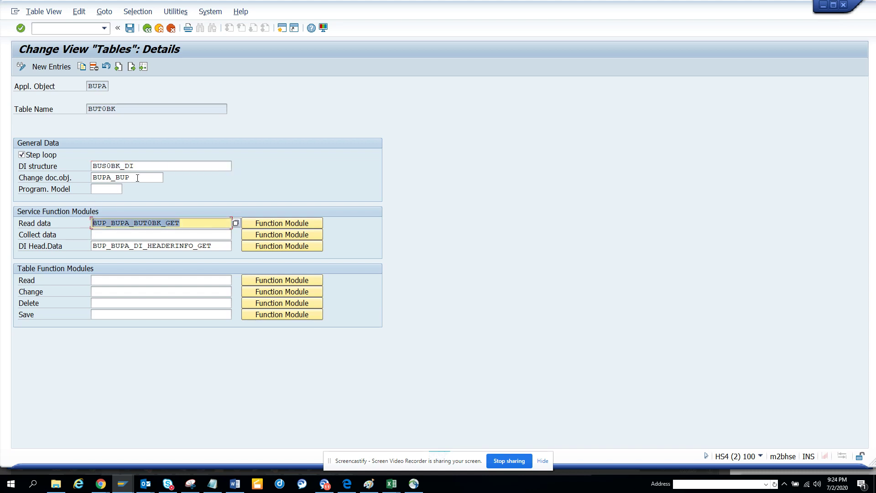
{"action": "left_click", "coordinate": [111, 109]}
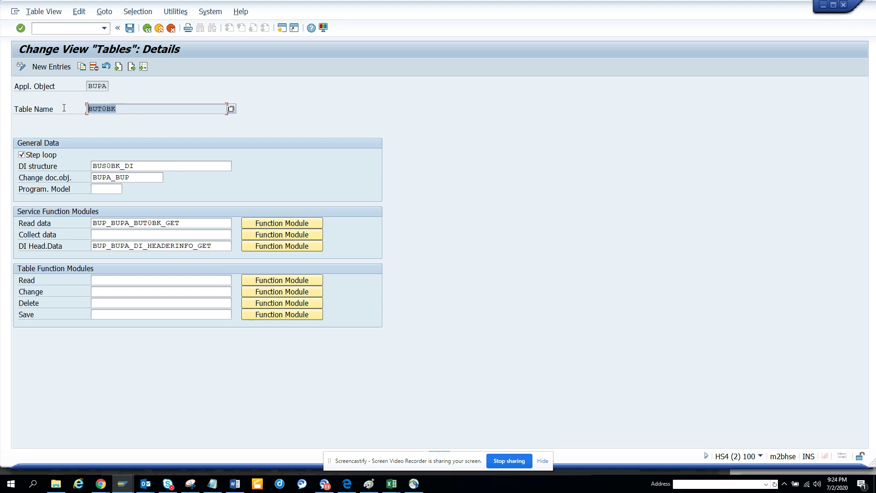
{"action": "key", "text": "Left"}
- In a new session, list BUT0BK's entries in SE16, then return to the Tables overview
{"action": "left_click", "coordinate": [281, 28]}
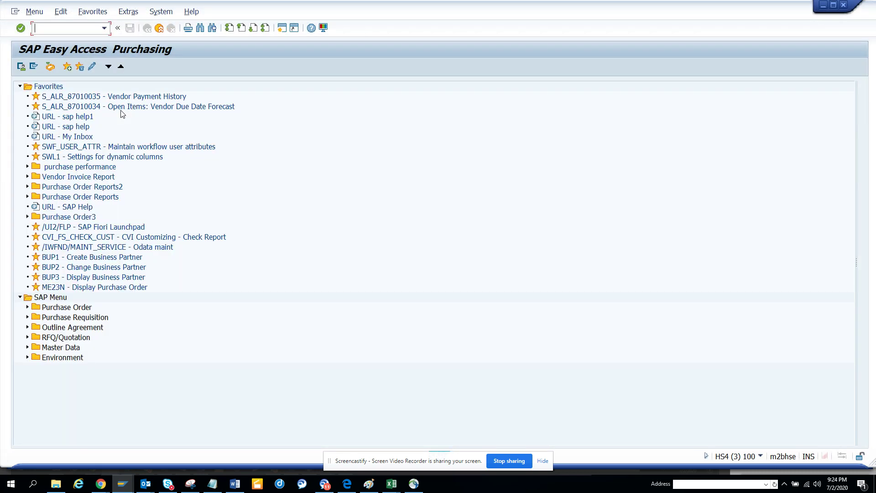
{"action": "type", "text": "se16"}
{"action": "key", "text": "Return"}
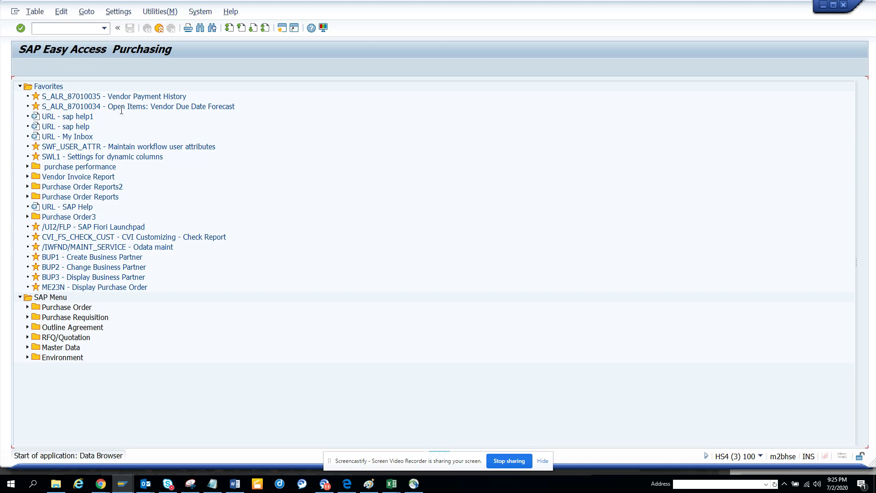
{"action": "key", "text": "Return"}
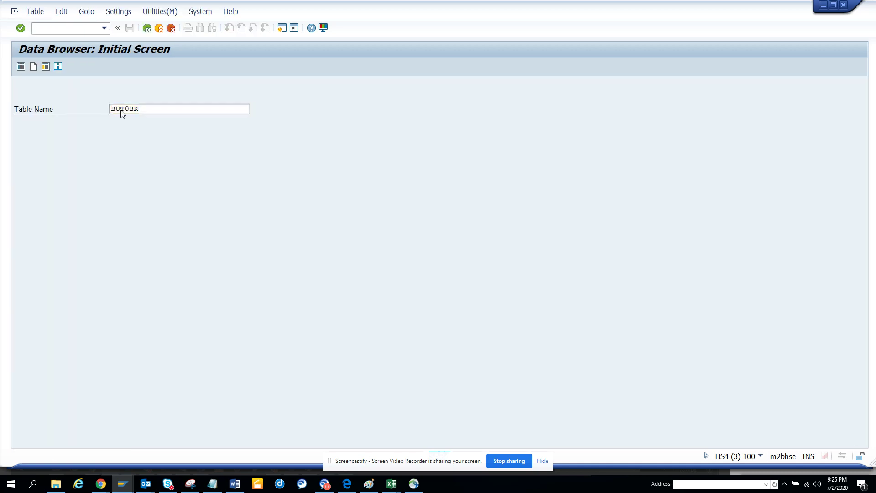
{"action": "left_click", "coordinate": [24, 68]}
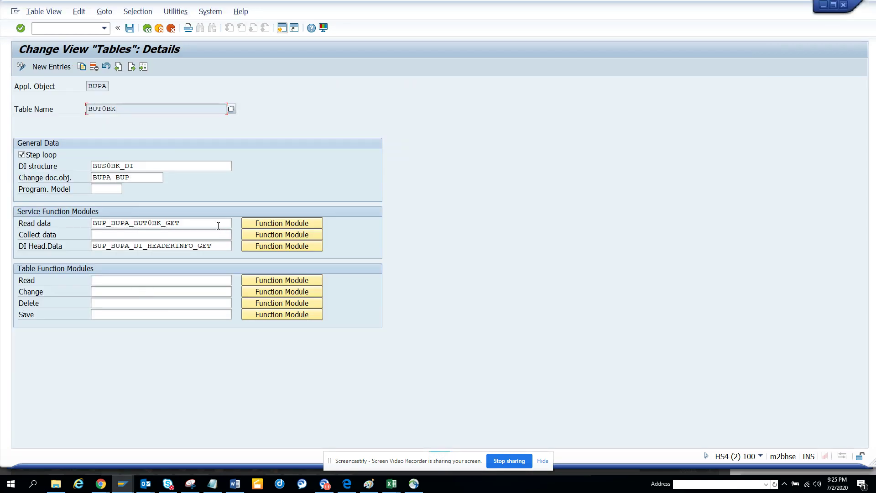
{"action": "left_click_drag", "start_coordinate": [218, 226], "coordinate": [88, 214]}
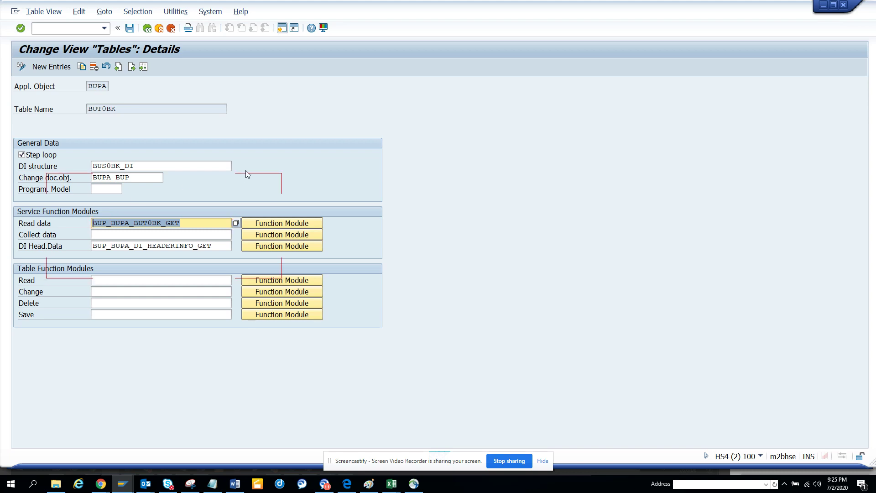
{"action": "left_click", "coordinate": [147, 29]}
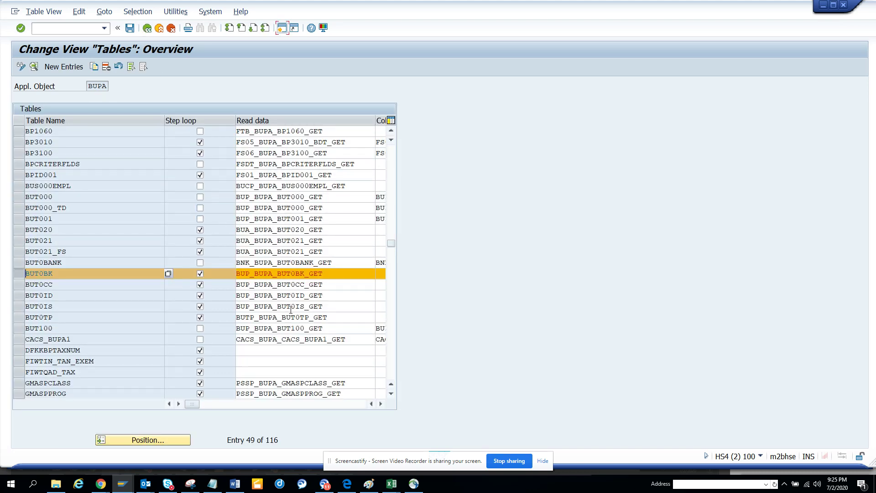
- Page down to LFA1, select its read function CVIV_BUPA_LFA1_GET, and switch to the BUT0BK results
{"action": "left_click", "coordinate": [313, 264]}
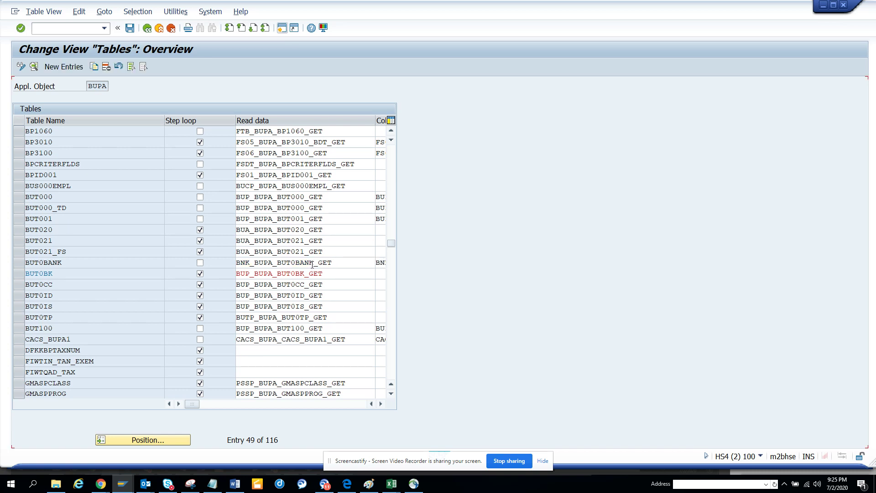
{"action": "key", "text": "Page_Down"}
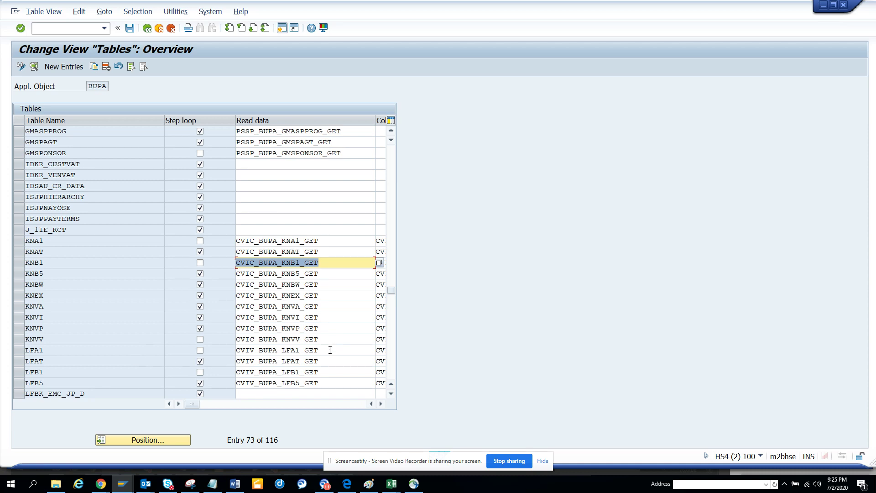
{"action": "left_click_drag", "start_coordinate": [329, 350], "coordinate": [217, 350]}
{"action": "key", "text": "ctrl+c"}
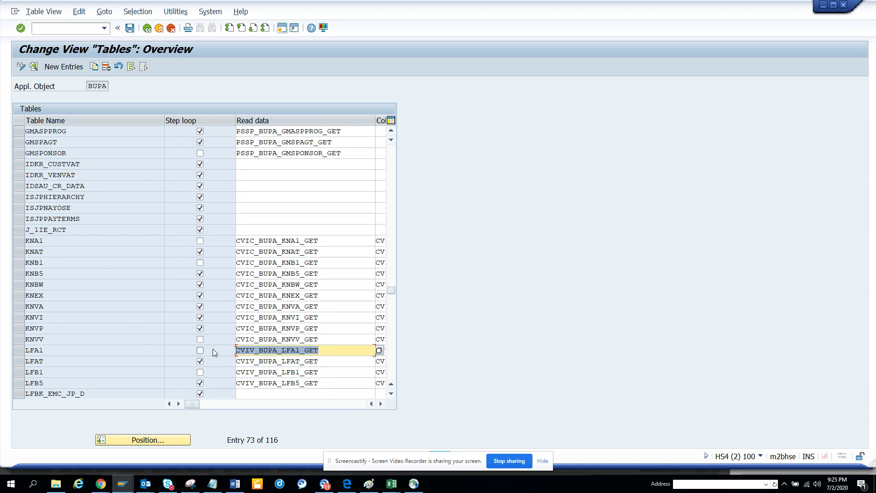
{"action": "key", "text": "alt+Tab"}
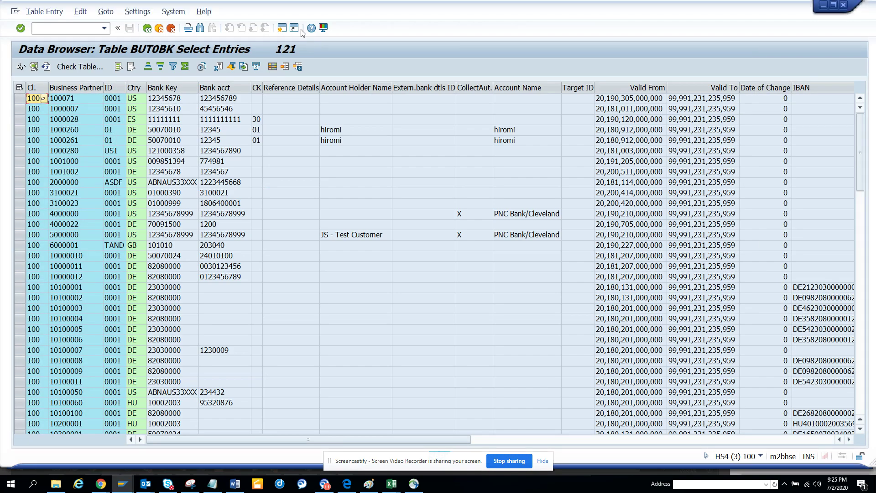
- Open the SE37 test screen for CVIV_BUPA_LFA1_GET in a new session, then return to Tables
{"action": "left_click", "coordinate": [282, 29]}
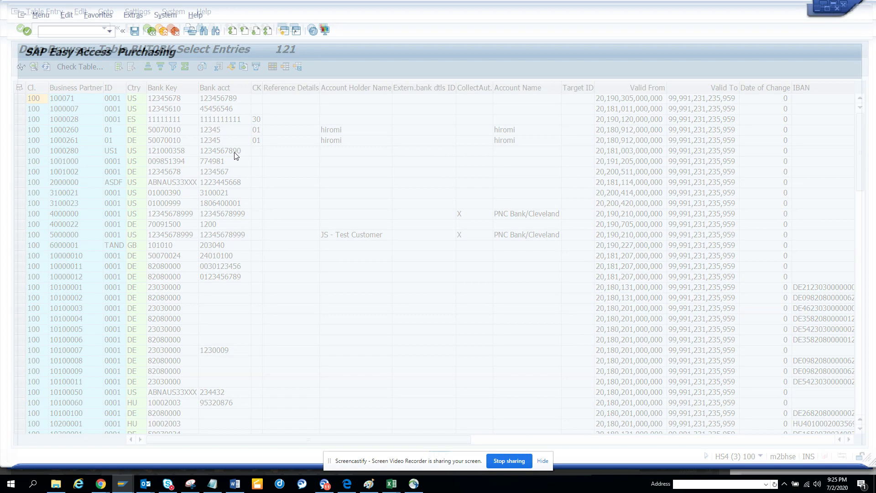
{"action": "type", "text": "se"}
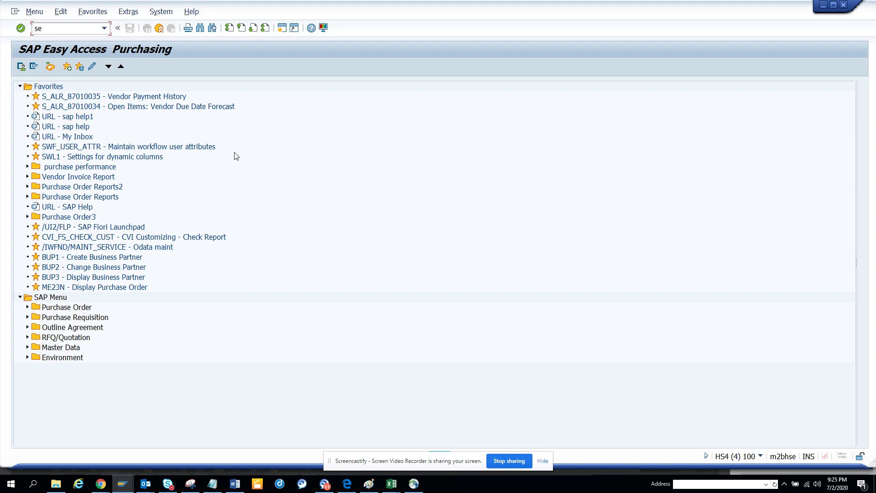
{"action": "type", "text": "37"}
{"action": "key", "text": "Return"}
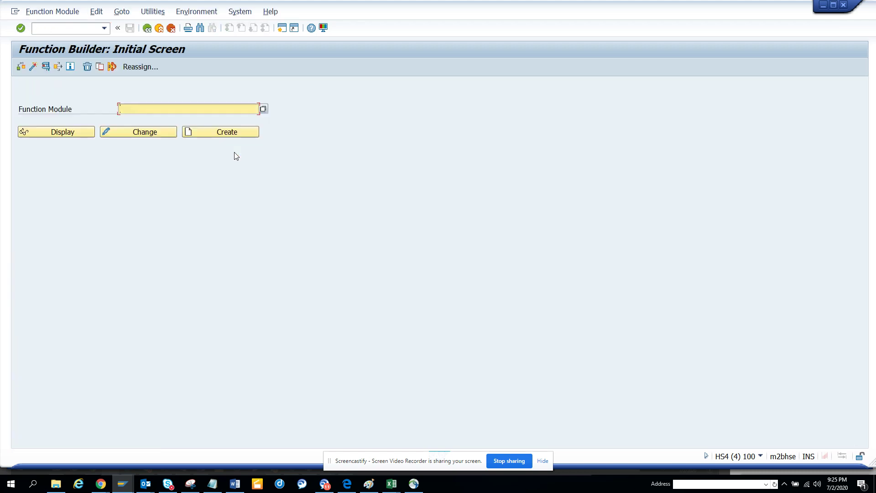
{"action": "key", "text": "ctrl+v"}
{"action": "left_click", "coordinate": [48, 69]}
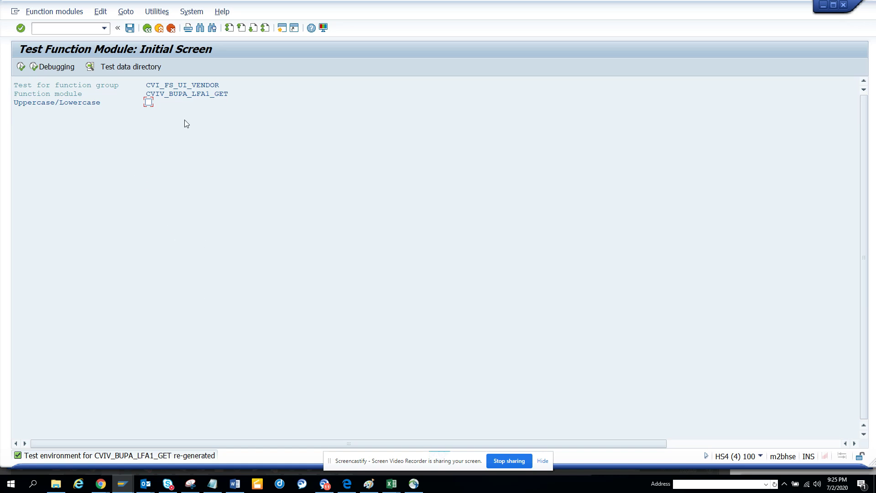
{"action": "key", "text": "alt+Tab"}
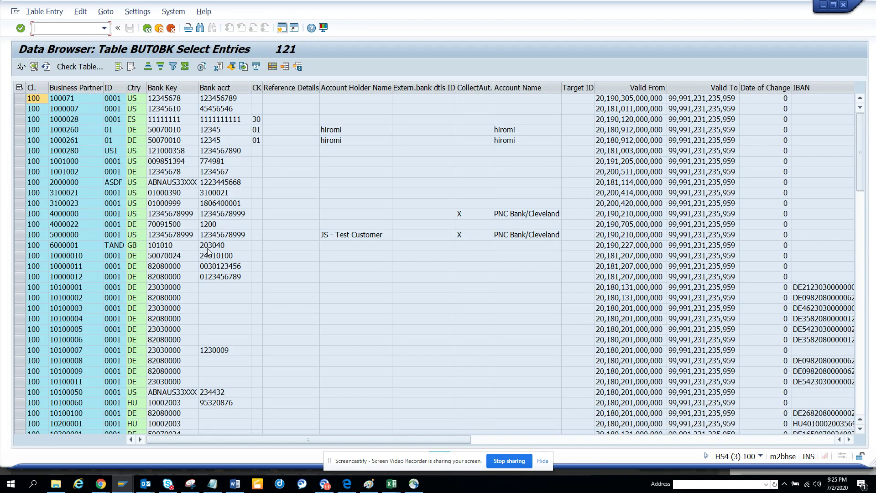
{"action": "key", "text": "alt+Tab"}
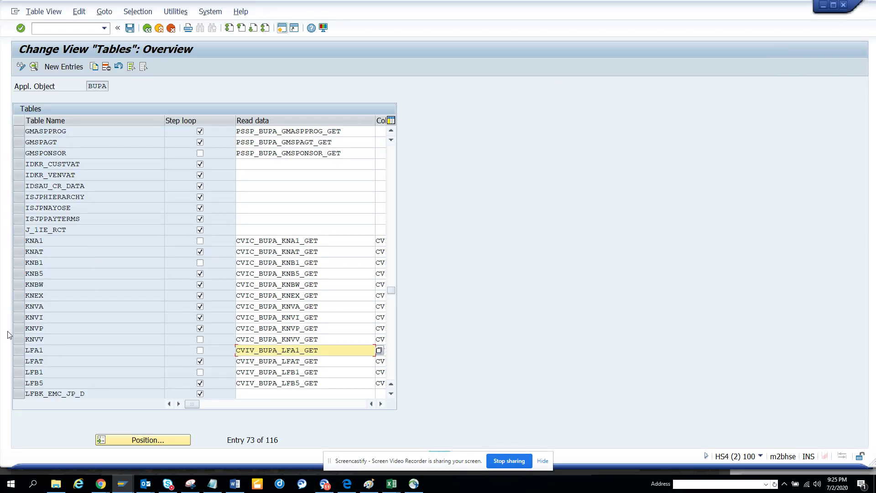
- From LFA1's details, display CVIV_BUPA_LFA1_COLLECT's attributes and source code in Function Builder
{"action": "left_click", "coordinate": [20, 350]}
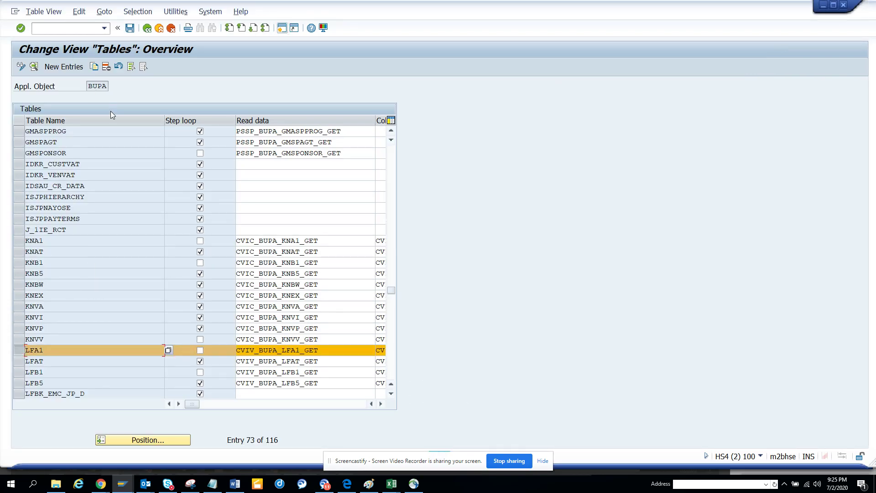
{"action": "left_click", "coordinate": [34, 67]}
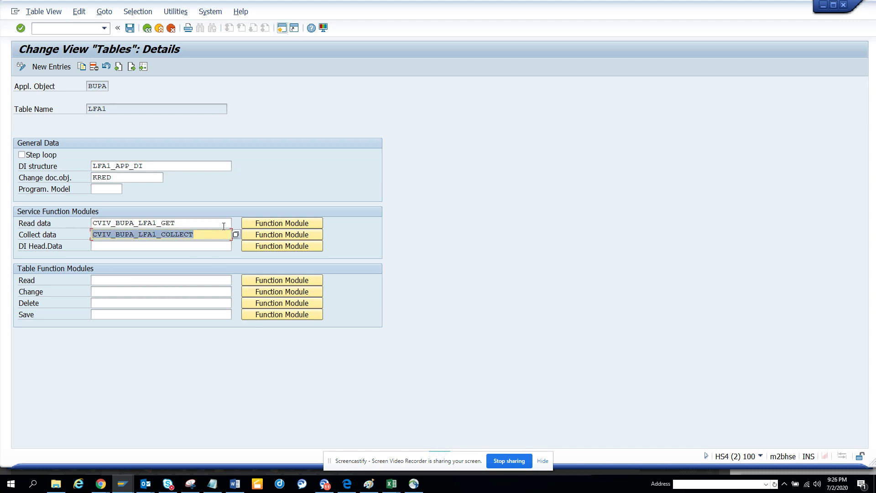
{"action": "left_click", "coordinate": [262, 235]}
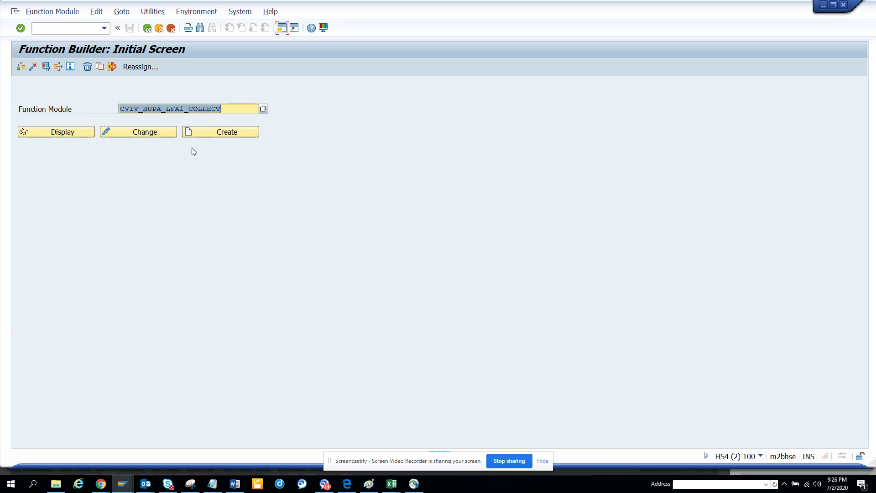
{"action": "left_click", "coordinate": [81, 133]}
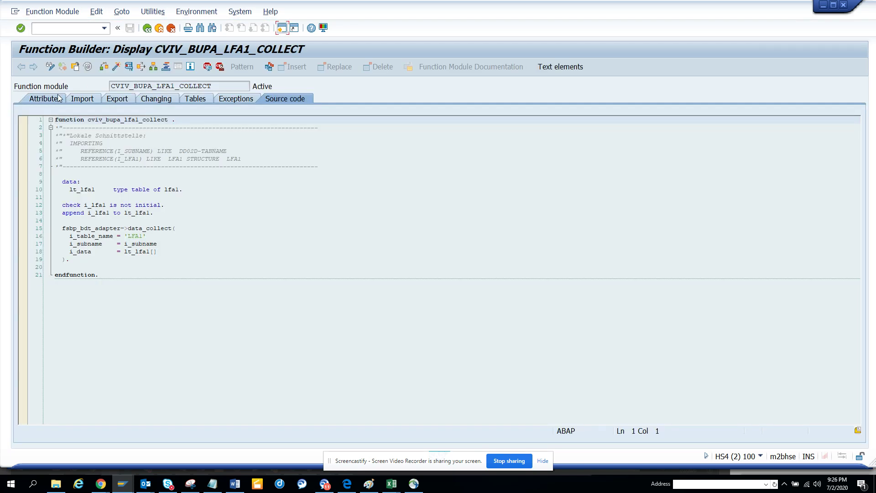
{"action": "left_click", "coordinate": [58, 98]}
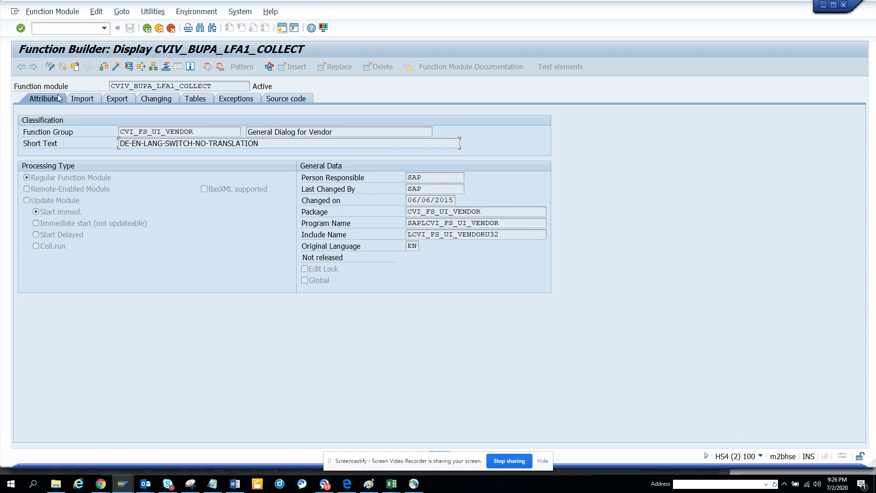
{"action": "left_click", "coordinate": [285, 98]}
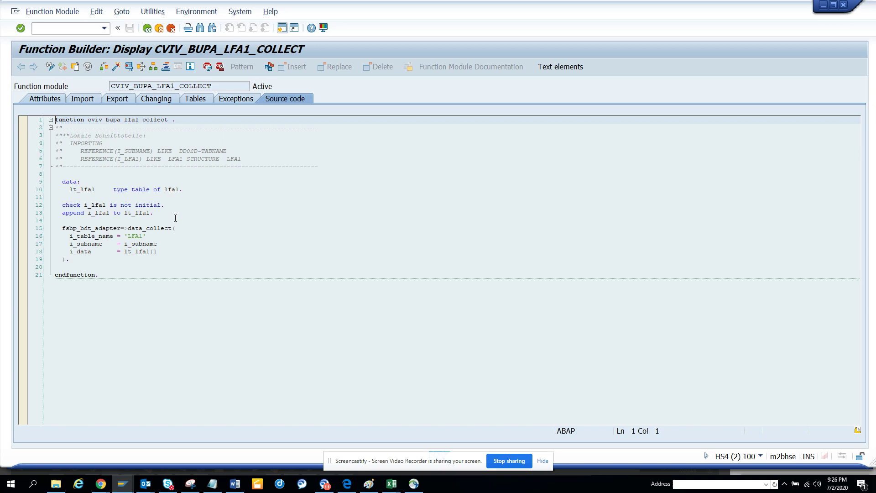
- Display function module CVIV_BUPA_LFA1_GET and review its Import and Attributes tabs
{"action": "key", "text": "alt+Tab"}
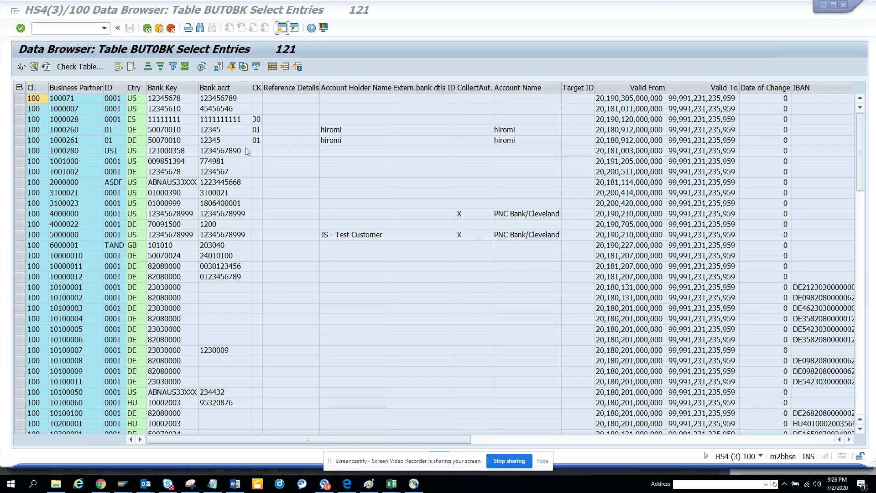
{"action": "key", "text": "alt+Tab"}
{"action": "key", "text": "Tab"}
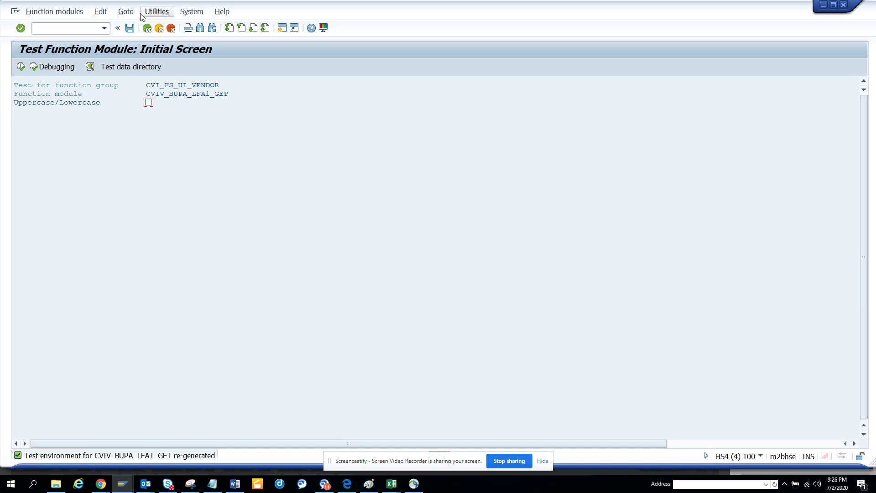
{"action": "left_click", "coordinate": [147, 27]}
{"action": "left_click", "coordinate": [89, 133]}
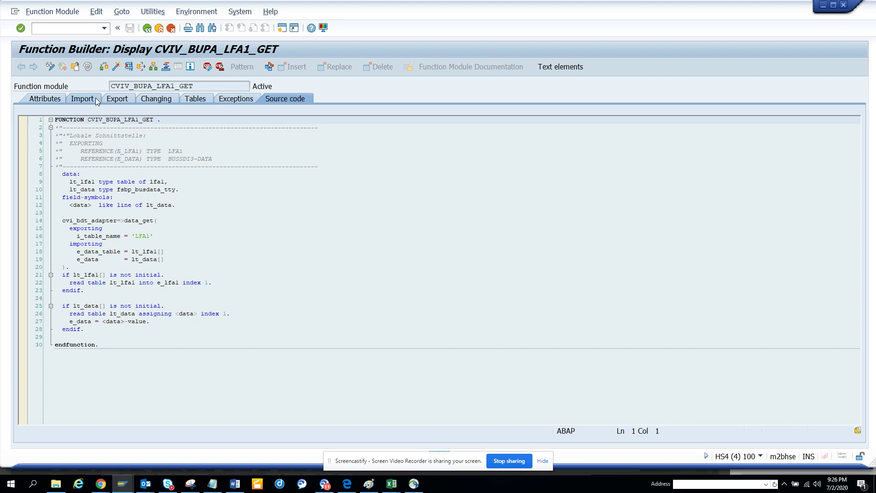
{"action": "left_click", "coordinate": [88, 97]}
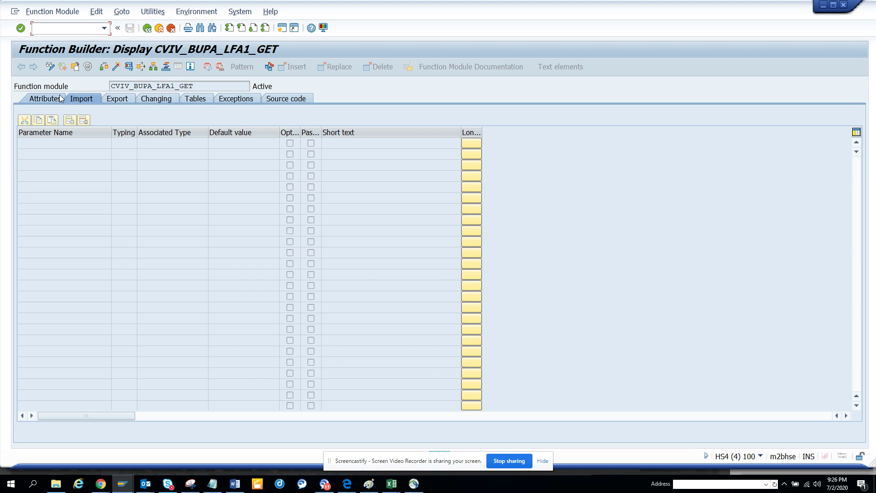
{"action": "left_click", "coordinate": [44, 99]}
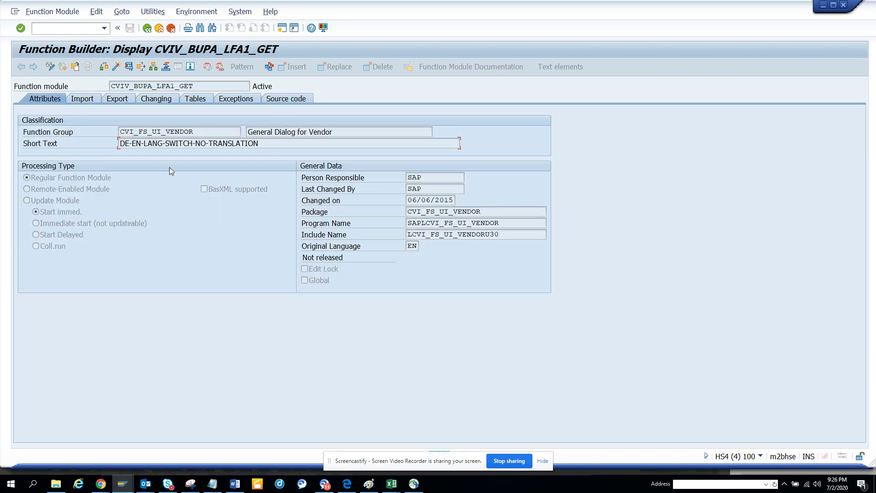
- Test-run CVIV_BUPA_LFA1_GET, which ends in an ASSERTION_FAILED dump, and leave the dump
{"action": "left_click", "coordinate": [129, 68]}
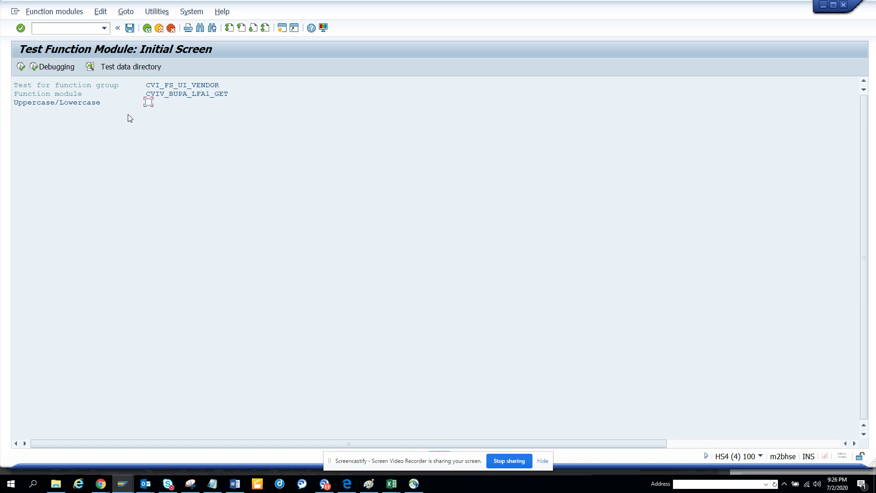
{"action": "left_click", "coordinate": [21, 66]}
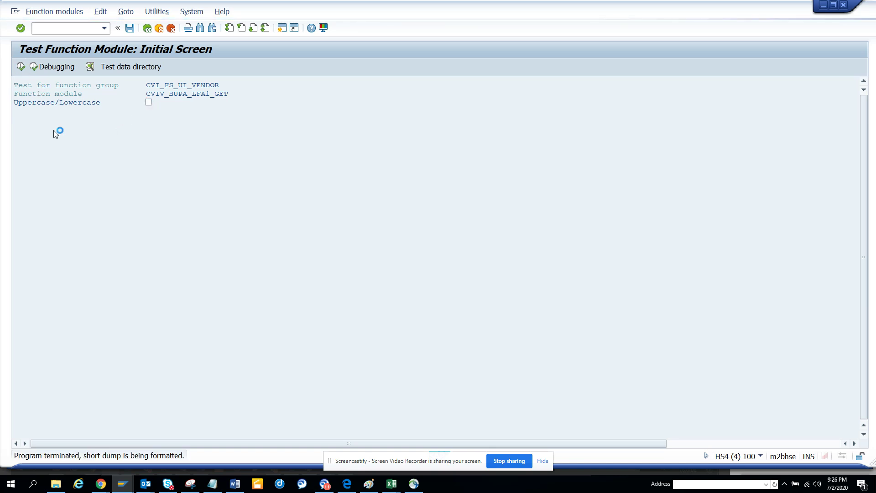
{"action": "left_click", "coordinate": [146, 28]}
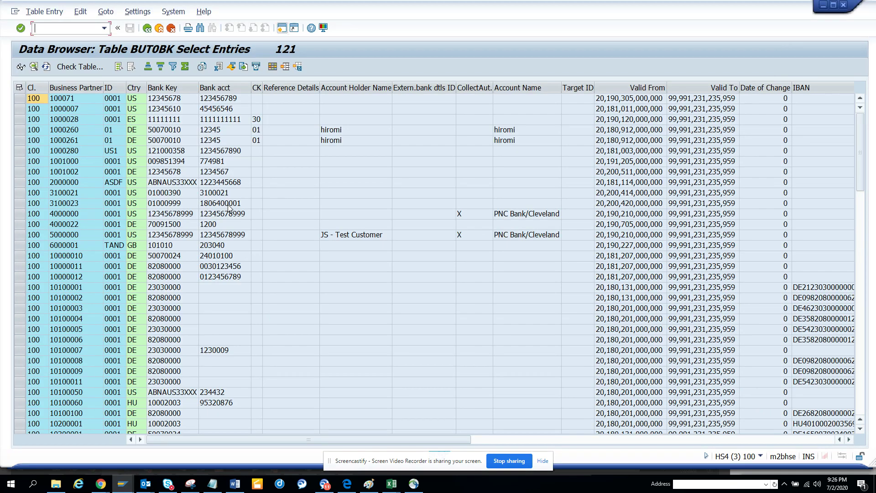
- Return Function Builder to its initial screen and open the Easy Access transaction history
{"action": "key", "text": "alt+Tab"}
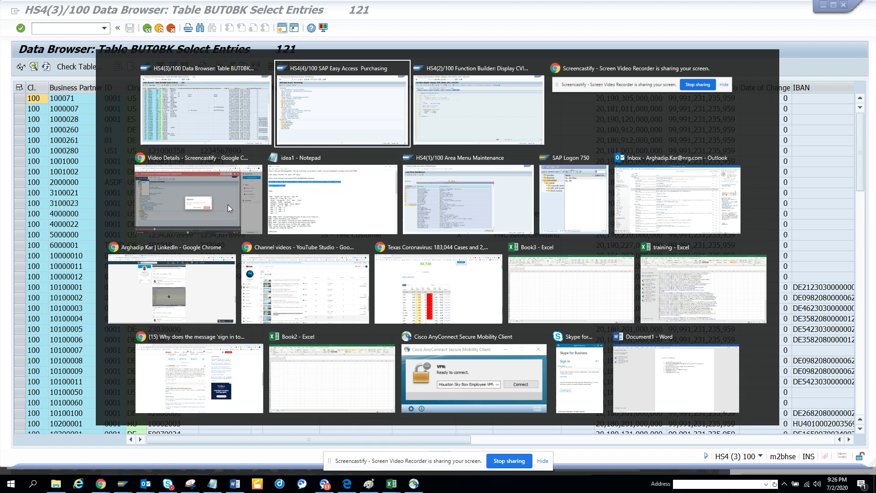
{"action": "key", "text": "alt+Tab"}
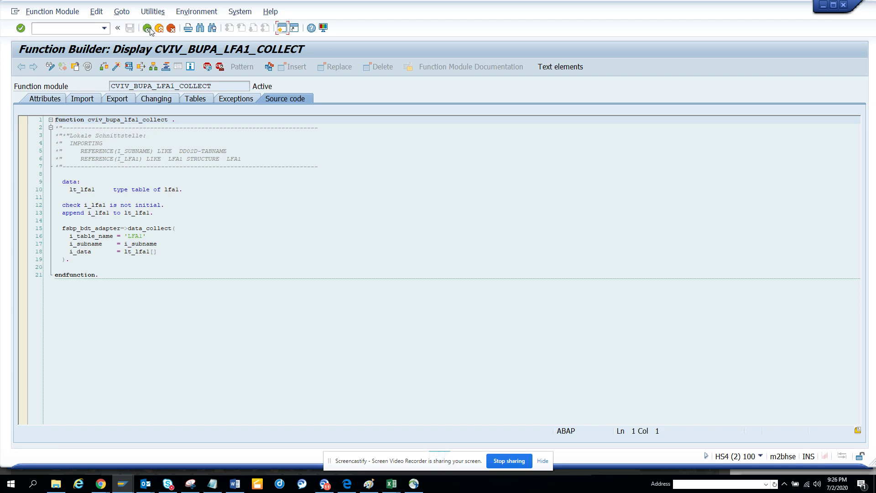
{"action": "left_click", "coordinate": [149, 29]}
{"action": "key", "text": "alt+Tab"}
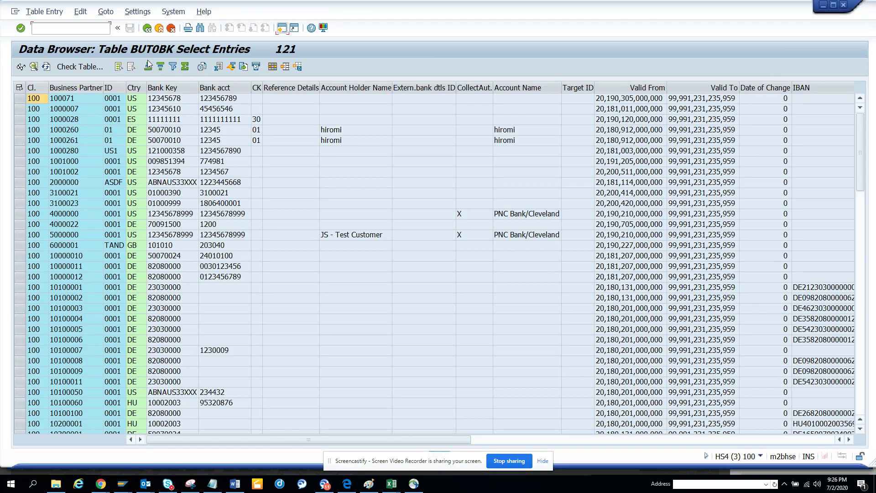
{"action": "key", "text": "alt+Tab"}
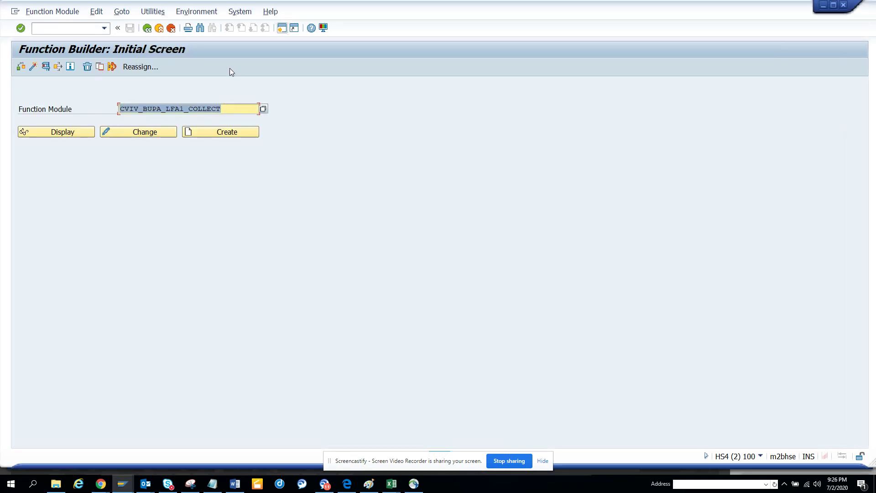
{"action": "key", "text": "alt+Tab"}
{"action": "key", "text": "alt+Tab"}
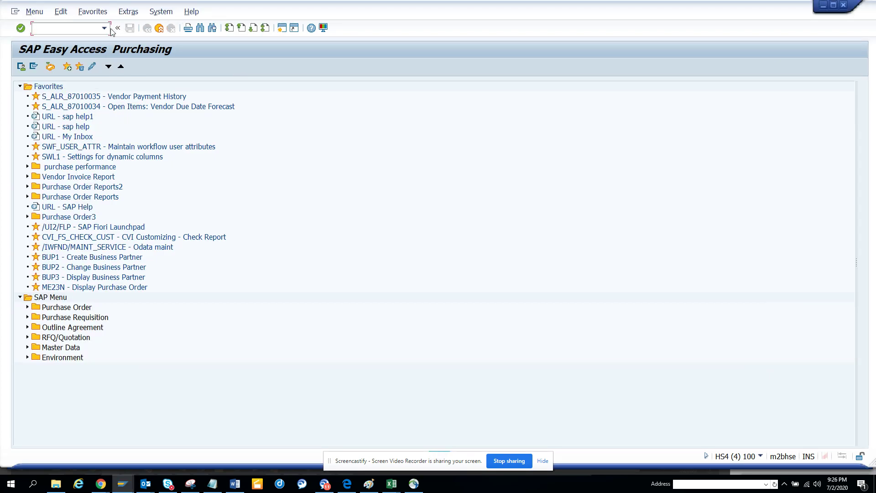
{"action": "left_click", "coordinate": [104, 28]}
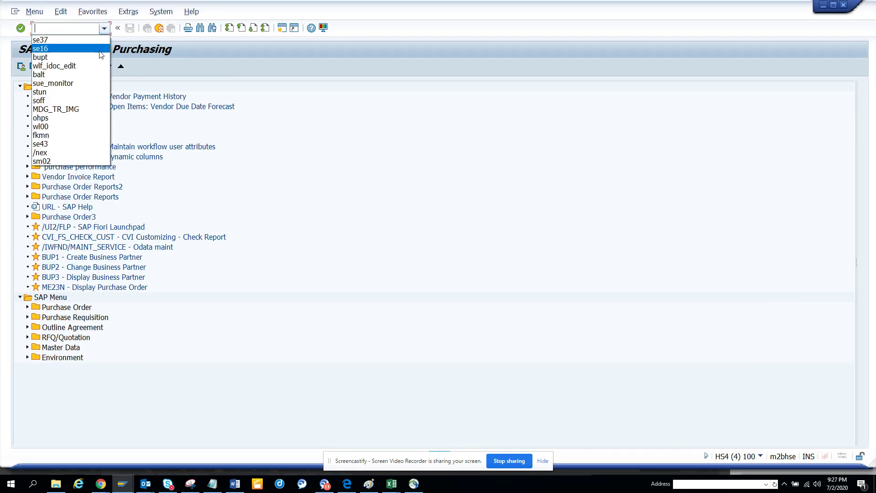
- Rerun bupt from history and open BUS6 - Screen Sequences under Business Partner > Control
{"action": "left_click", "coordinate": [101, 55]}
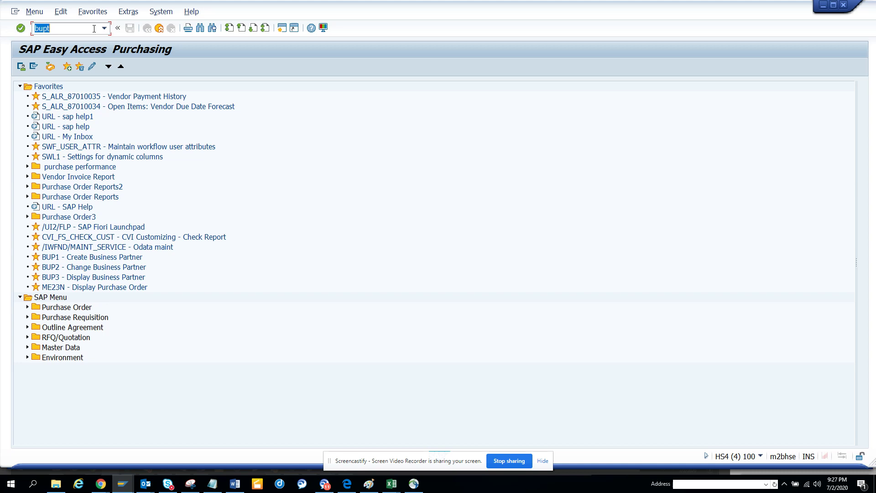
{"action": "key", "text": "Return"}
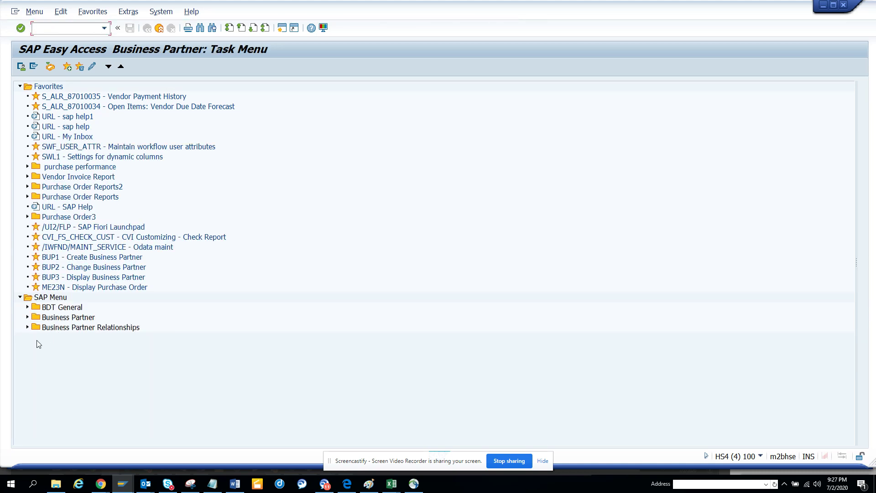
{"action": "left_click", "coordinate": [28, 317]}
{"action": "left_click", "coordinate": [35, 337]}
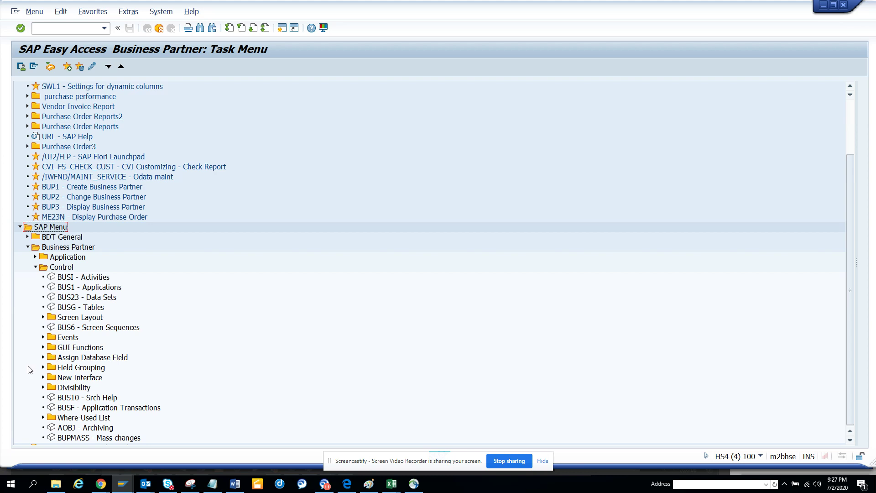
{"action": "double_click", "coordinate": [88, 332]}
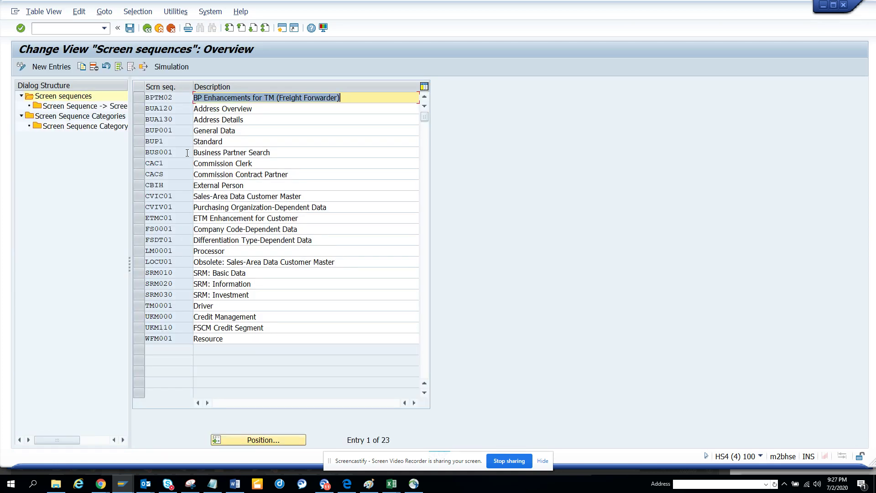
- Review the 46 screens of screen sequence BUP001 General Data, then back out to the task menu
{"action": "left_click", "coordinate": [147, 132]}
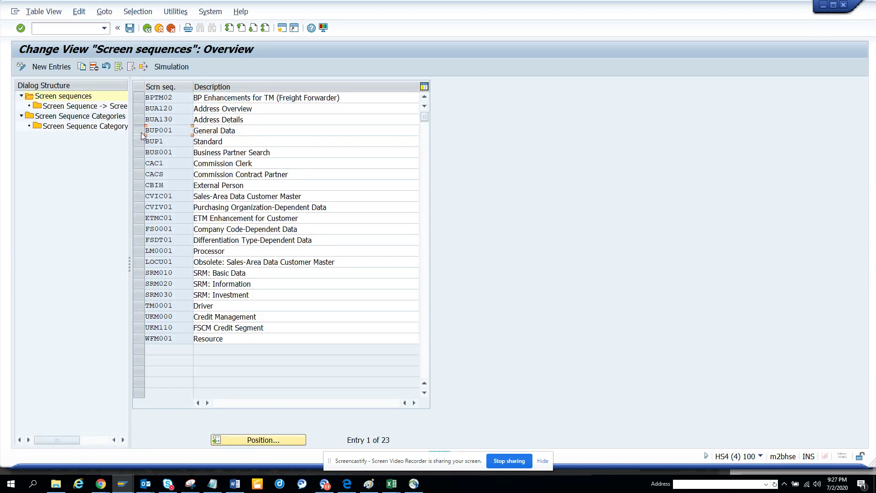
{"action": "double_click", "coordinate": [118, 107]}
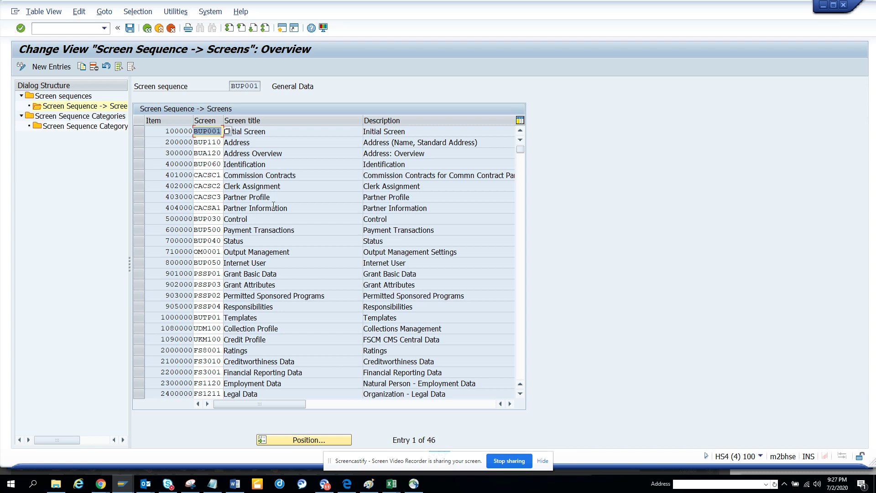
{"action": "left_click", "coordinate": [148, 31]}
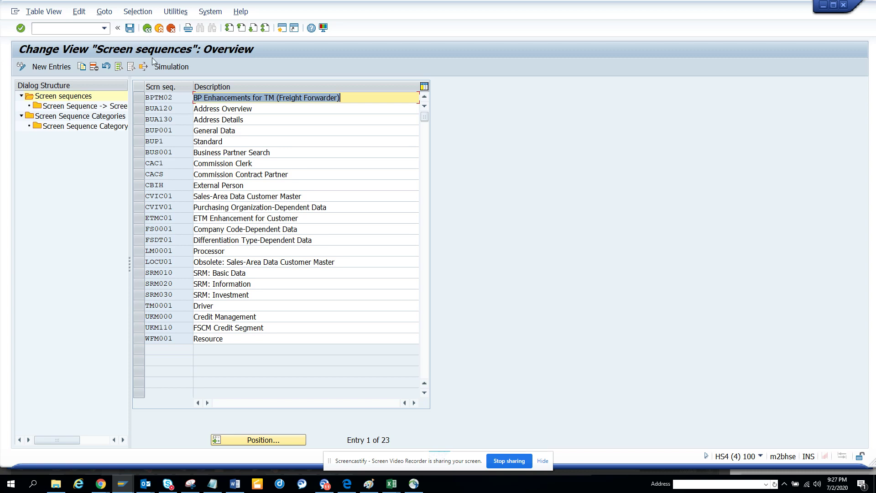
{"action": "left_click", "coordinate": [147, 28]}
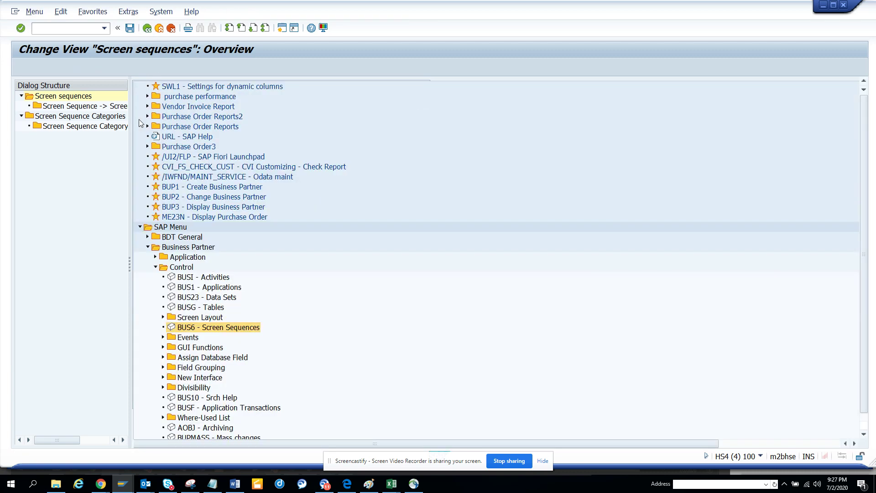
- Expand the Events folder under Control to reveal BUS7 - Business Data Toolset and BUPA_EVENTS
{"action": "left_click", "coordinate": [44, 338]}
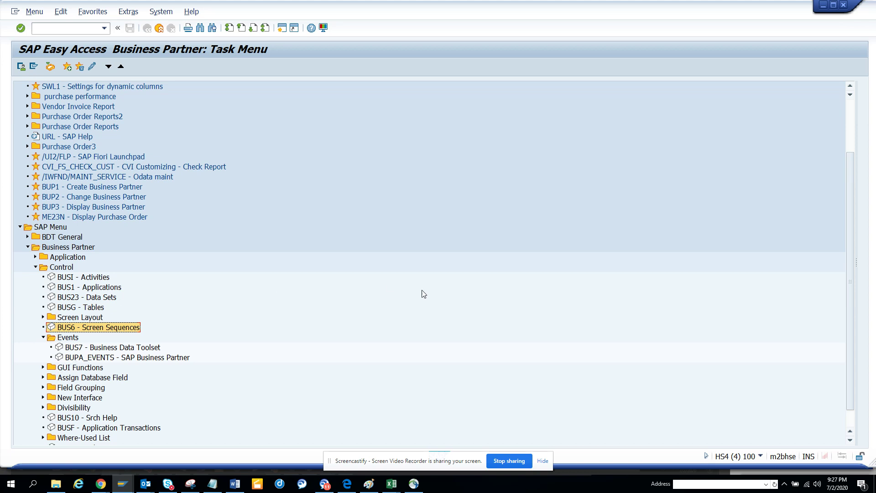
{"action": "scroll", "coordinate": [851, 173], "scroll_direction": "down", "scroll_amount": 1}
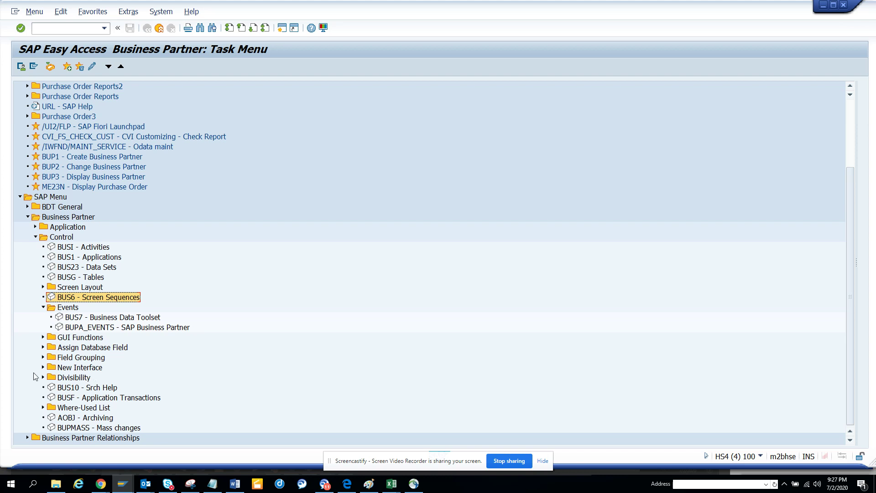
- Open BUS10 and inspect the BUPA search fields, table join relationships and ADR2–ADRC join fields
{"action": "double_click", "coordinate": [81, 391]}
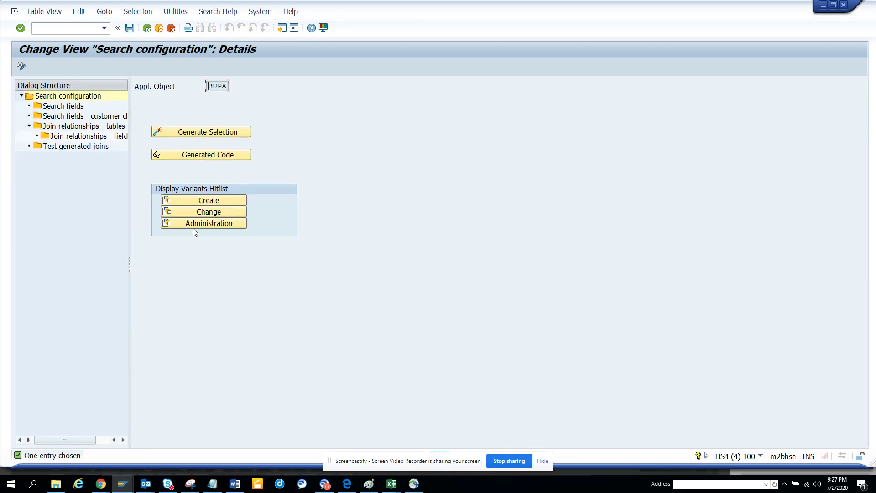
{"action": "double_click", "coordinate": [63, 108]}
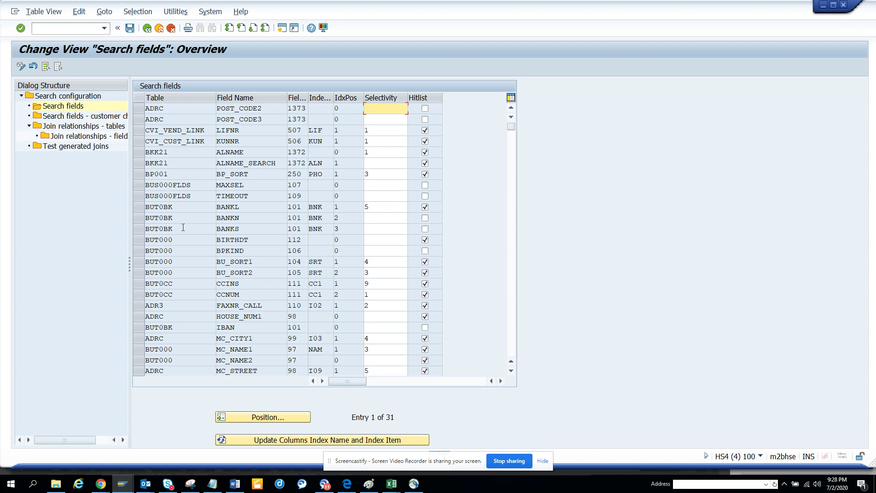
{"action": "double_click", "coordinate": [103, 127]}
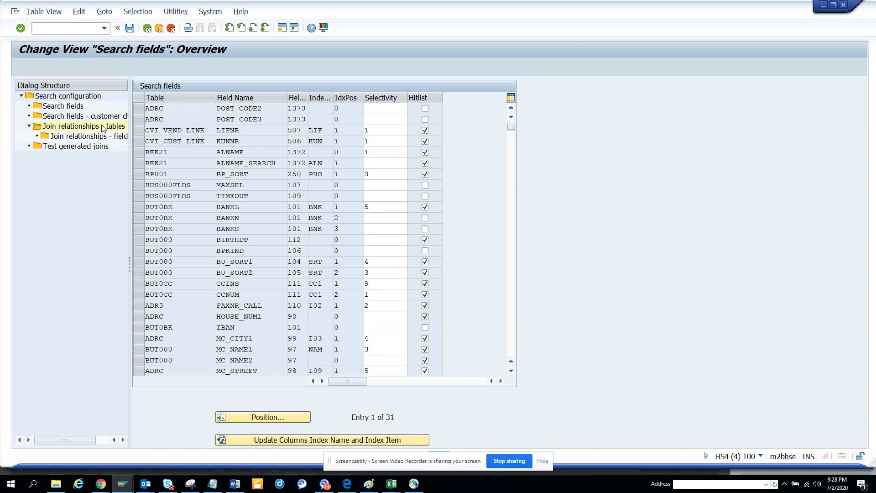
{"action": "double_click", "coordinate": [103, 137]}
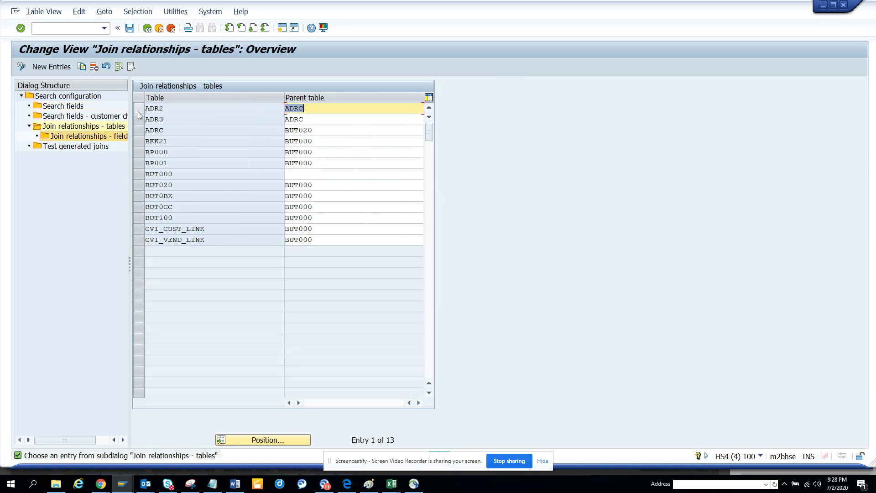
{"action": "left_click", "coordinate": [138, 109]}
{"action": "double_click", "coordinate": [90, 139]}
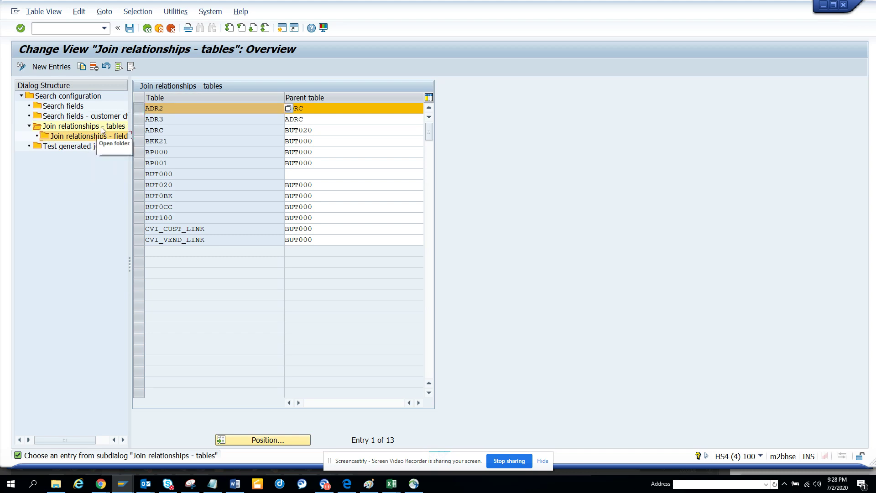
{"action": "double_click", "coordinate": [104, 137]}
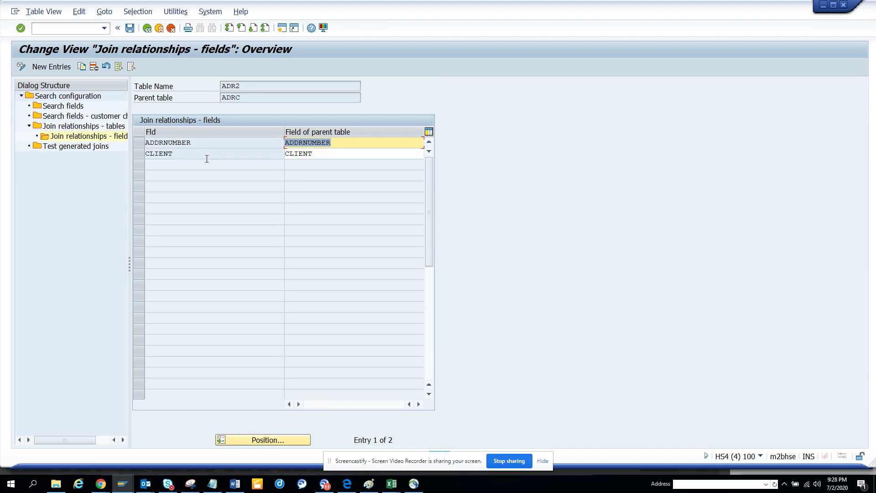
- Back out of the join relationships and search configuration to the Business Partner task menu
{"action": "left_click", "coordinate": [171, 29]}
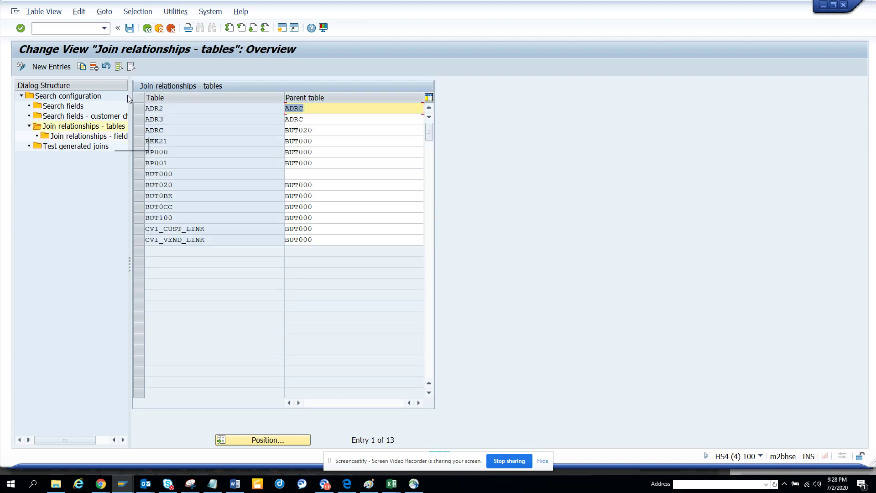
{"action": "left_click", "coordinate": [147, 29]}
{"action": "left_click", "coordinate": [147, 29]}
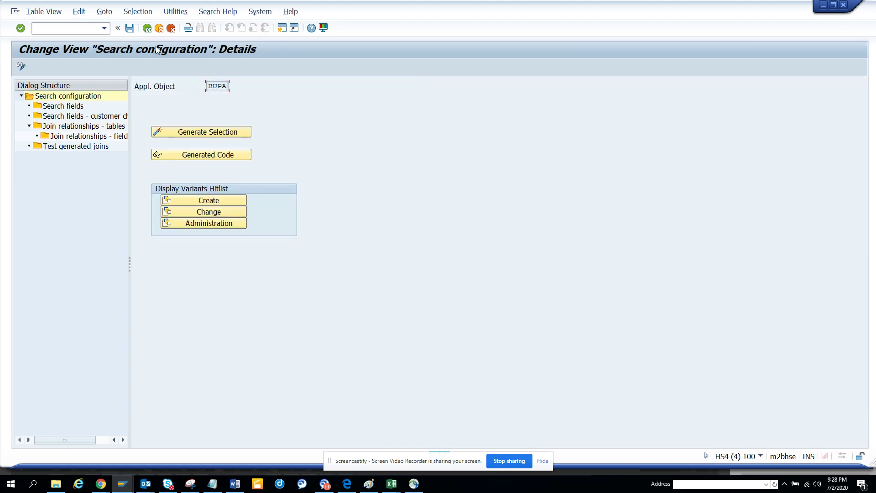
{"action": "left_click", "coordinate": [146, 29]}
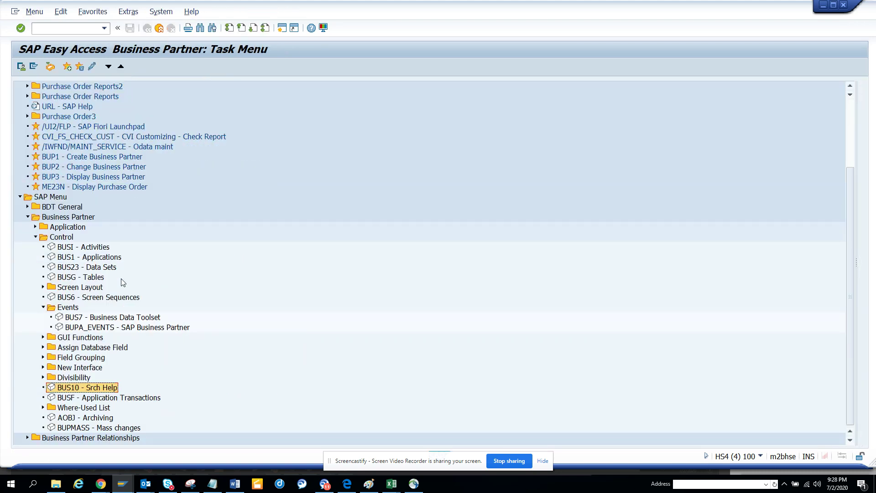
- Inspect the BP Bank Details where-used structure's Object_ID node, then expand the Business Partner where-used folder
{"action": "left_click", "coordinate": [43, 407]}
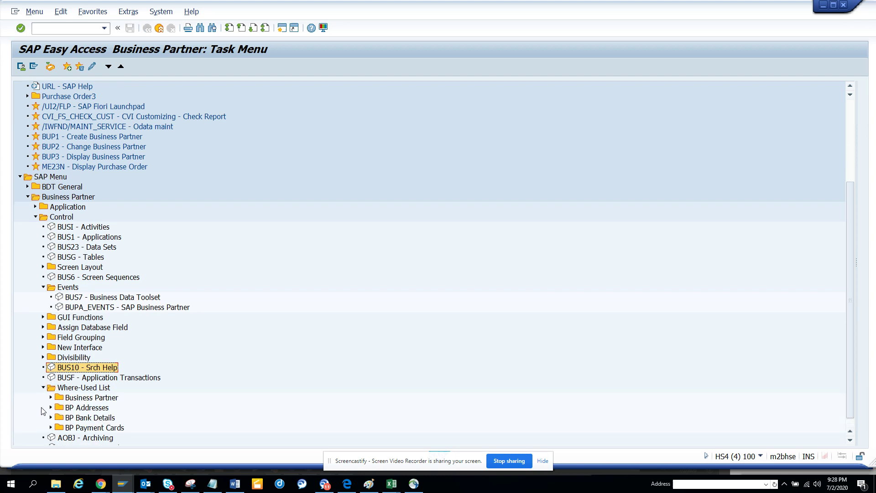
{"action": "left_click", "coordinate": [51, 418]}
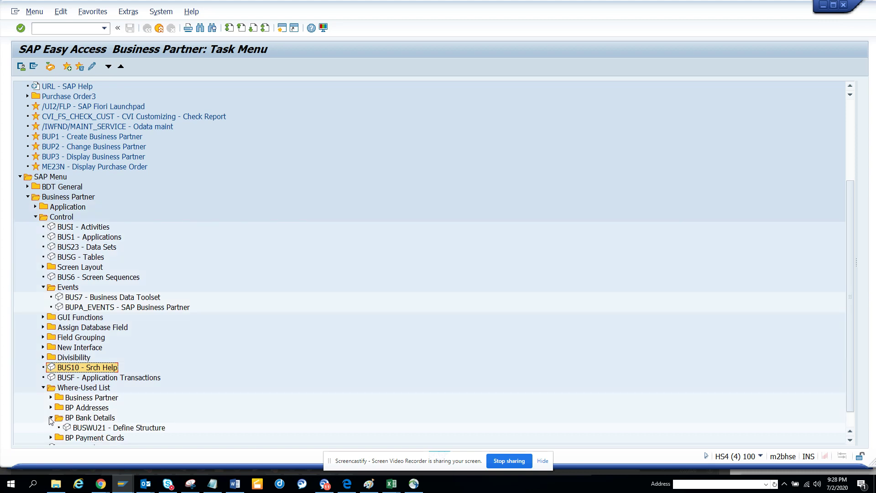
{"action": "double_click", "coordinate": [84, 427]}
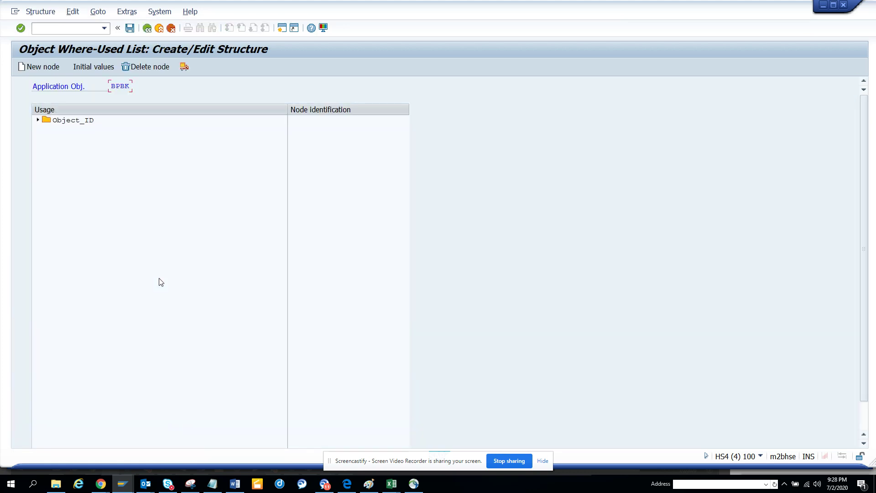
{"action": "left_click", "coordinate": [37, 120]}
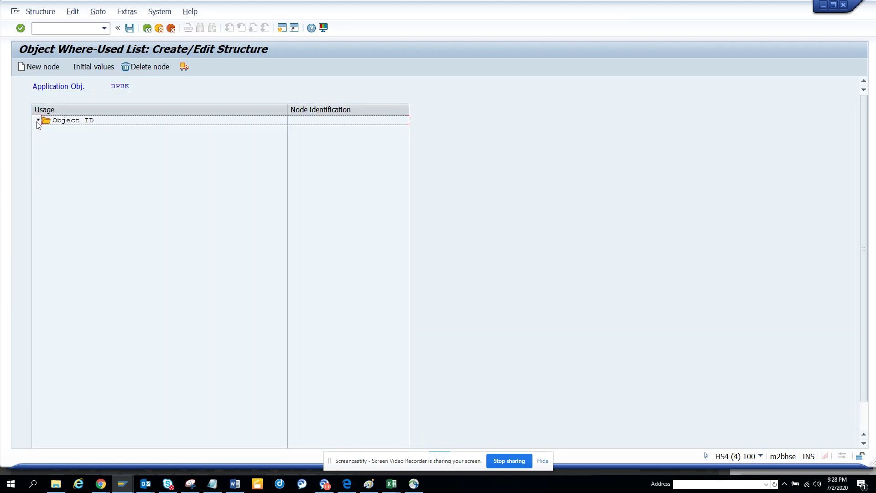
{"action": "left_click", "coordinate": [147, 27]}
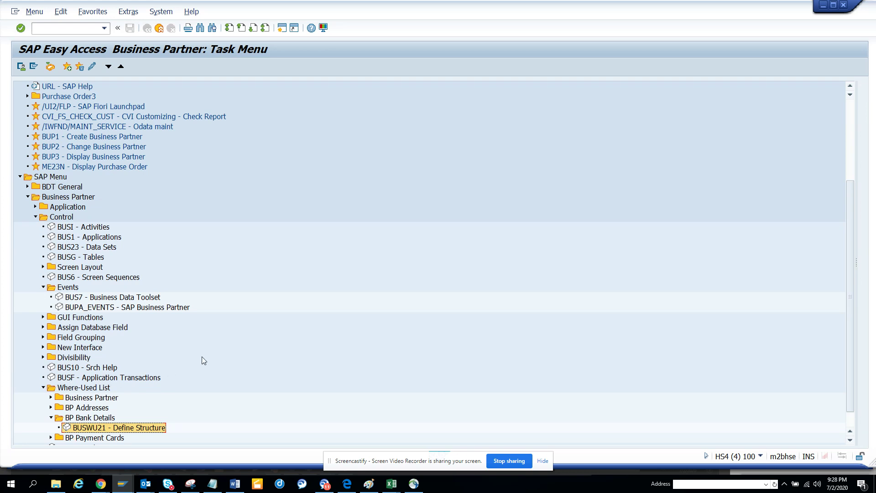
{"action": "left_click", "coordinate": [51, 397]}
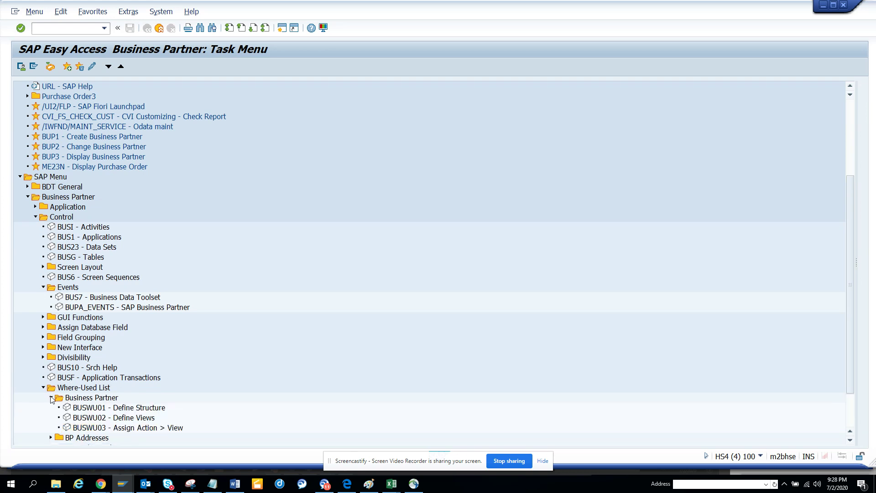
{"action": "double_click", "coordinate": [111, 419]}
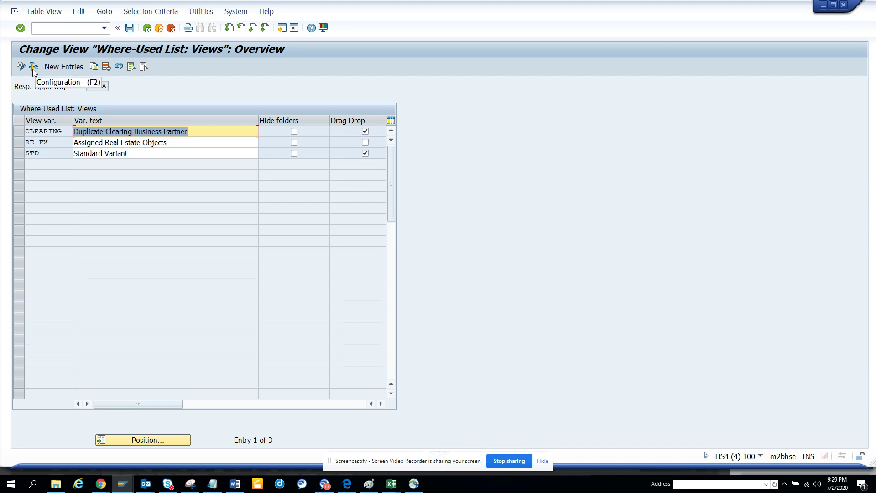
{"action": "left_click", "coordinate": [23, 154]}
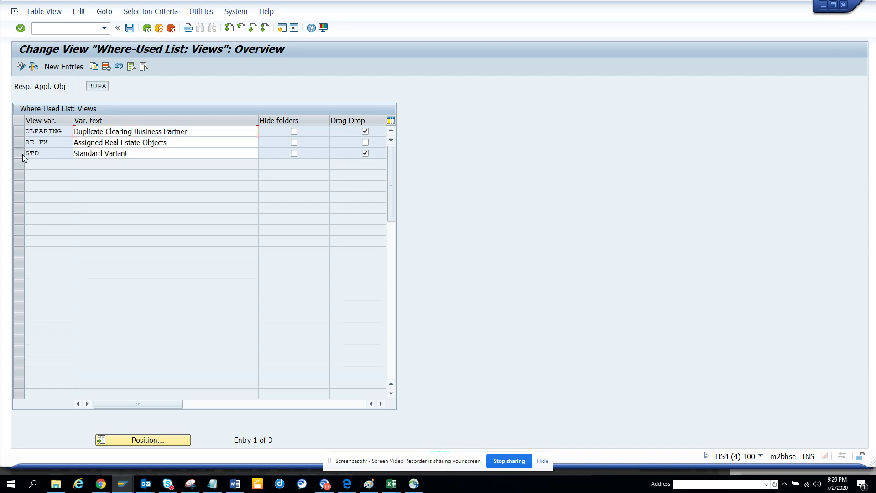
{"action": "left_click", "coordinate": [35, 68]}
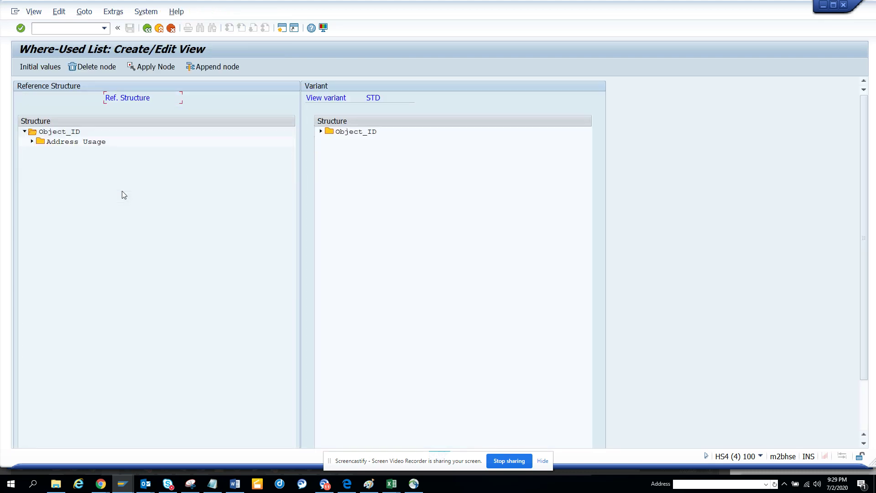
{"action": "left_click", "coordinate": [32, 142]}
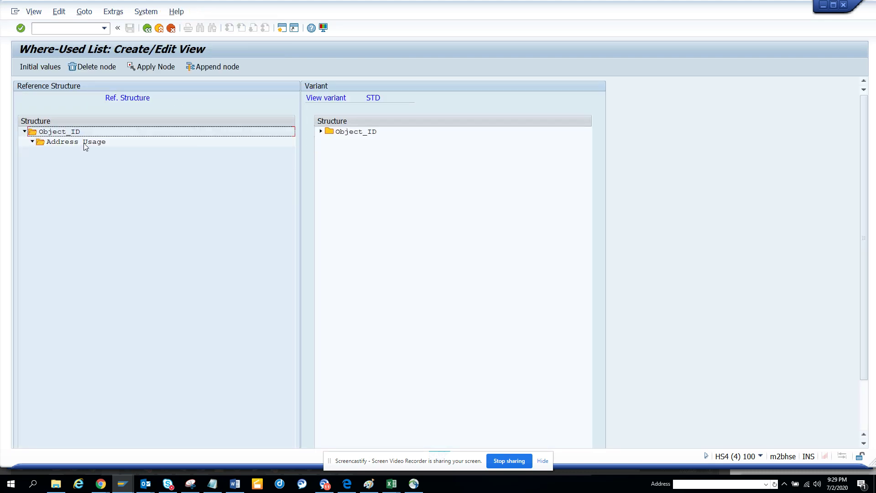
{"action": "left_click", "coordinate": [321, 132]}
{"action": "left_click", "coordinate": [340, 132]}
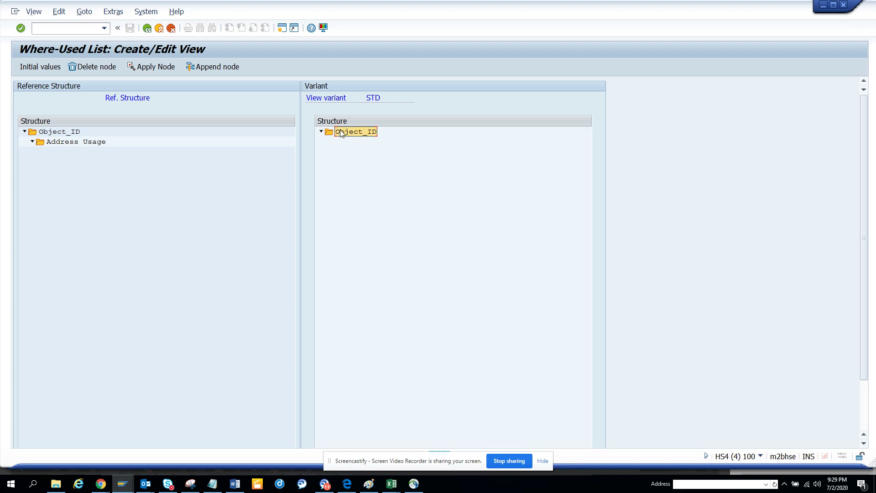
{"action": "left_click", "coordinate": [149, 32]}
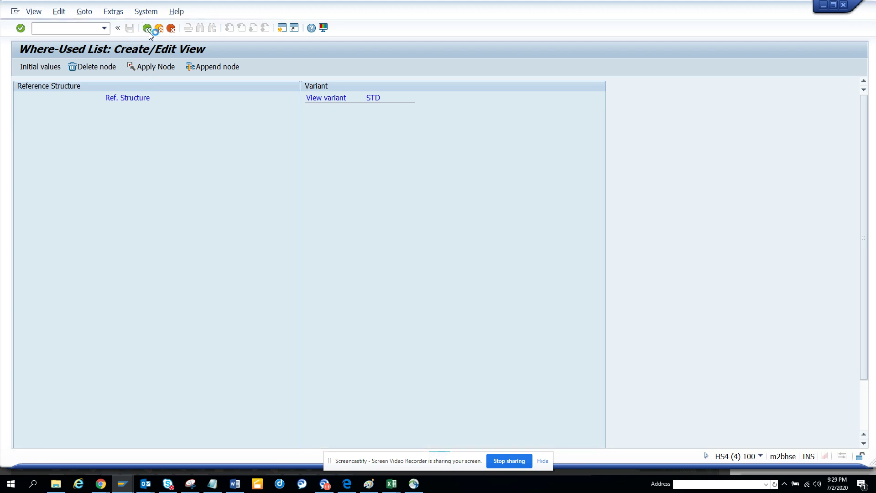
{"action": "left_click", "coordinate": [149, 32]}
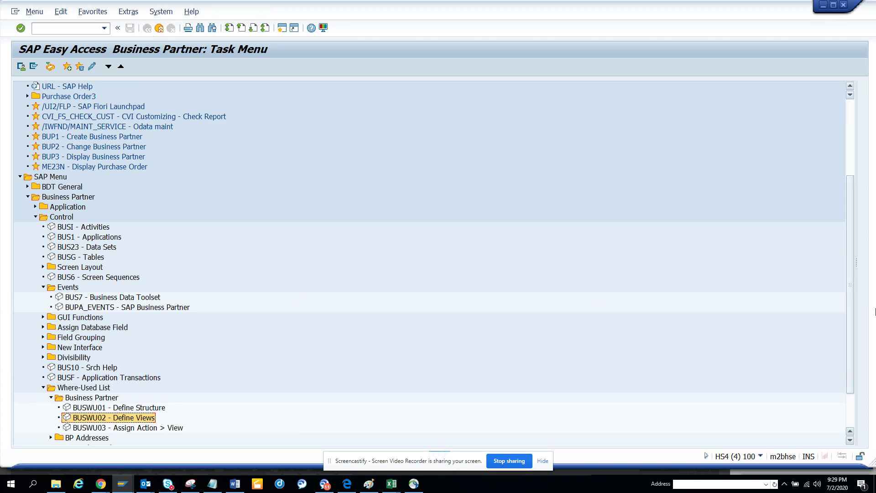
- Expand Business Partner Relationships > Application > Business Partner Relationships and launch BUB3 - Display
{"action": "scroll", "coordinate": [851, 404], "scroll_direction": "down", "scroll_amount": 2}
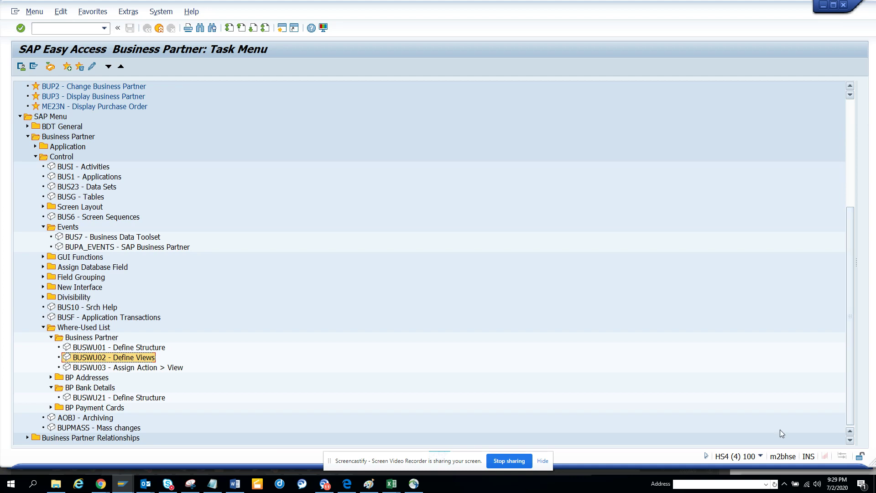
{"action": "left_click", "coordinate": [28, 437]}
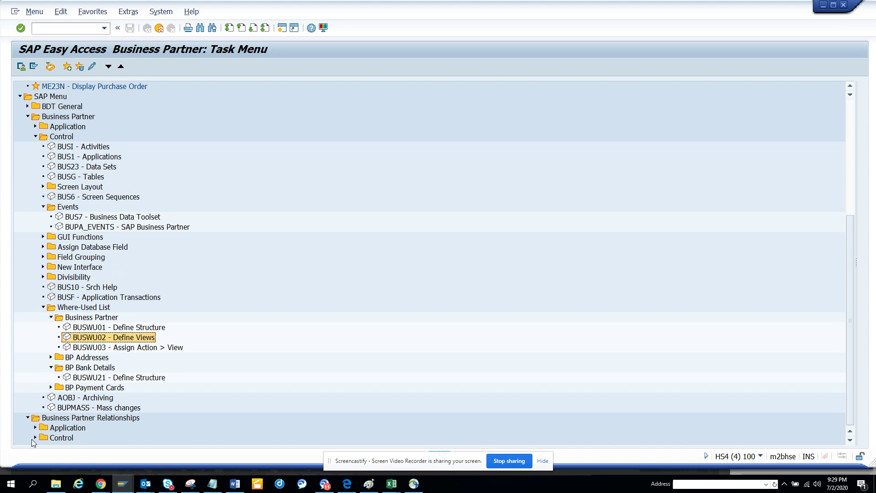
{"action": "left_click", "coordinate": [34, 437]}
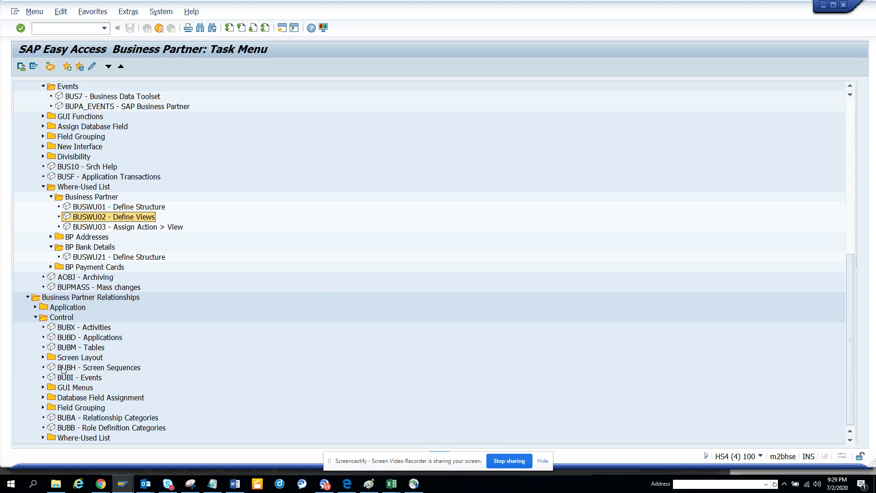
{"action": "left_click", "coordinate": [35, 307]}
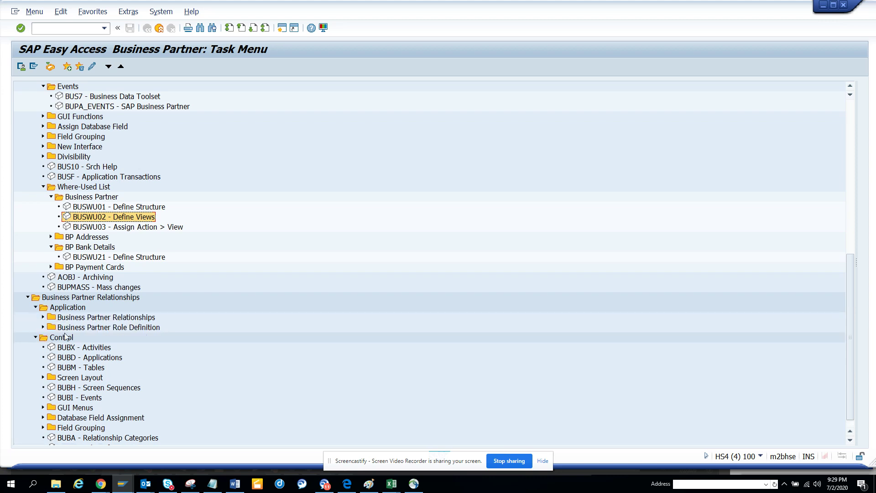
{"action": "left_click", "coordinate": [43, 317]}
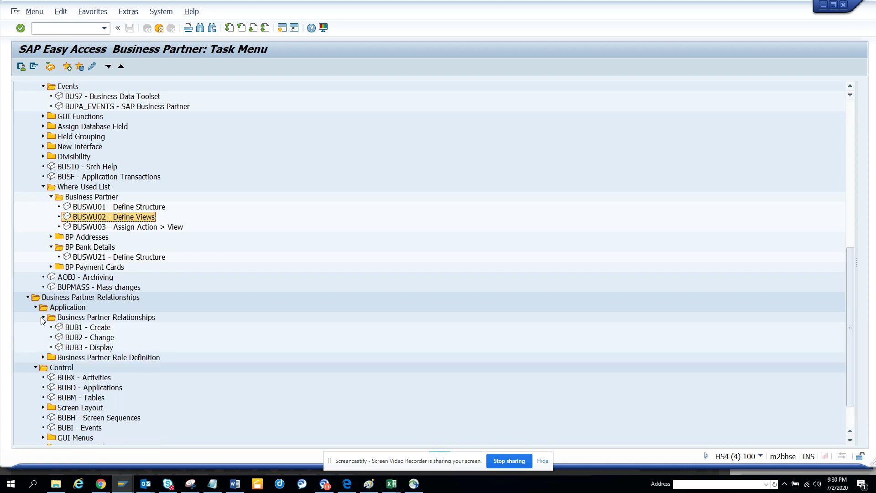
{"action": "left_click", "coordinate": [59, 348]}
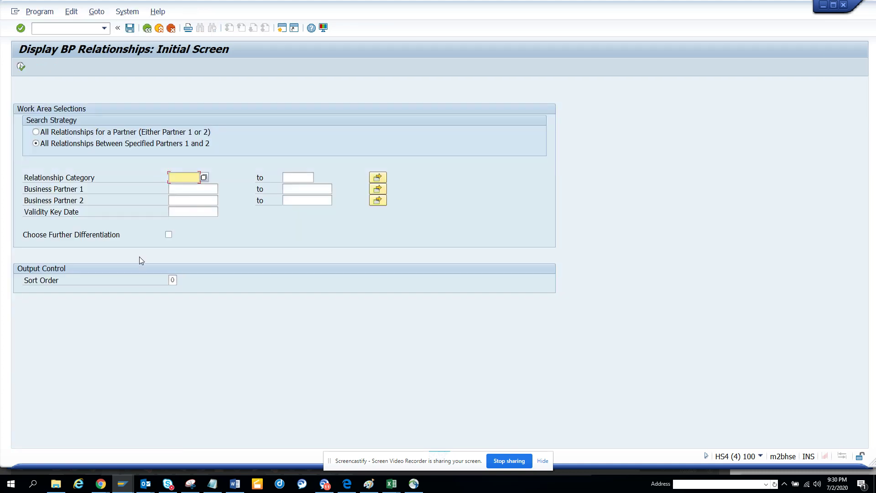
- Execute BUB3 with empty criteria, inspect the Invoicing Party and Contact Person relationships, then return
{"action": "left_click", "coordinate": [20, 67]}
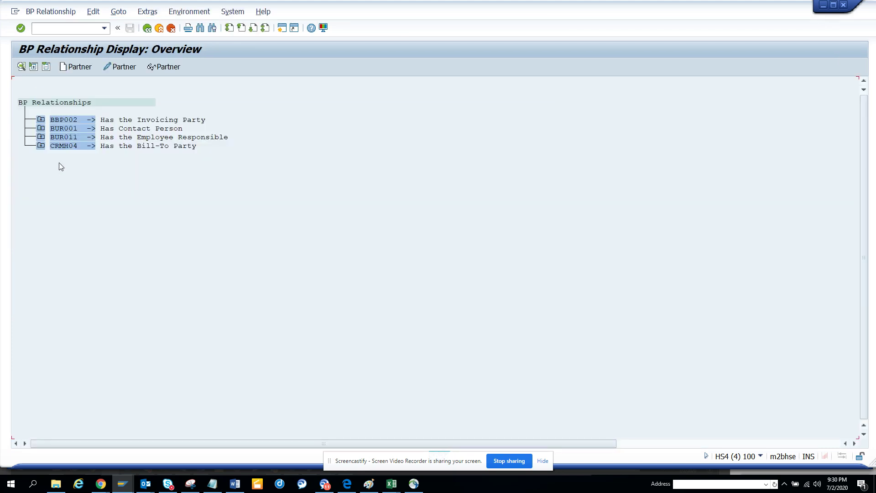
{"action": "left_click", "coordinate": [41, 119]}
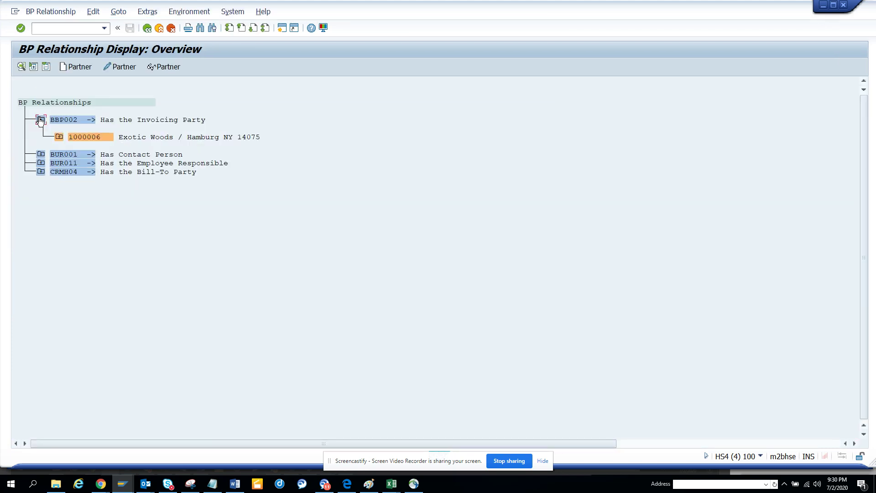
{"action": "left_click", "coordinate": [60, 137]}
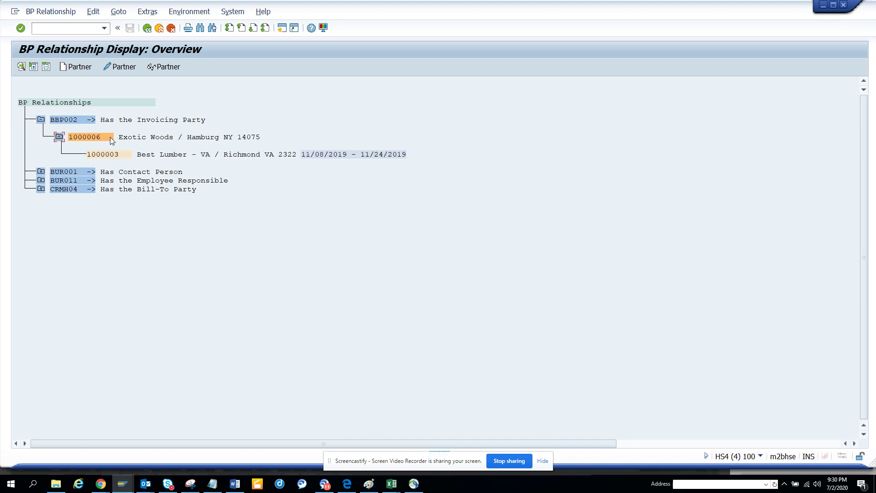
{"action": "left_click", "coordinate": [41, 172]}
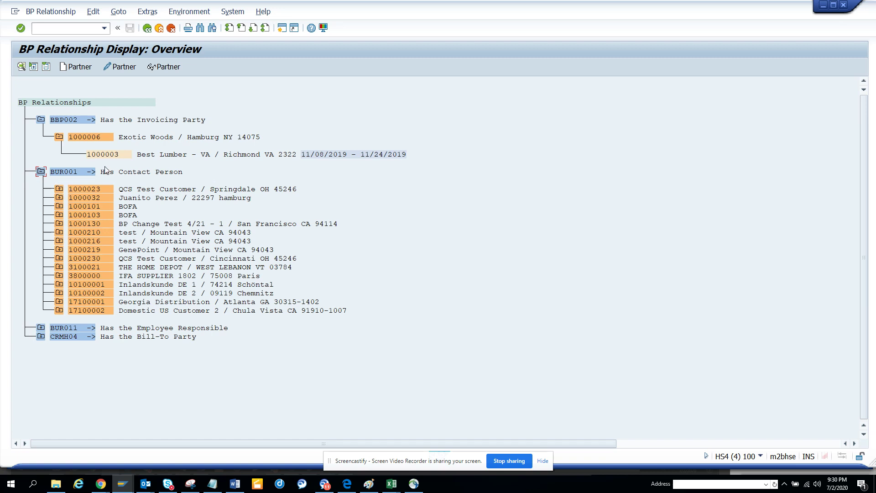
{"action": "left_click", "coordinate": [147, 28]}
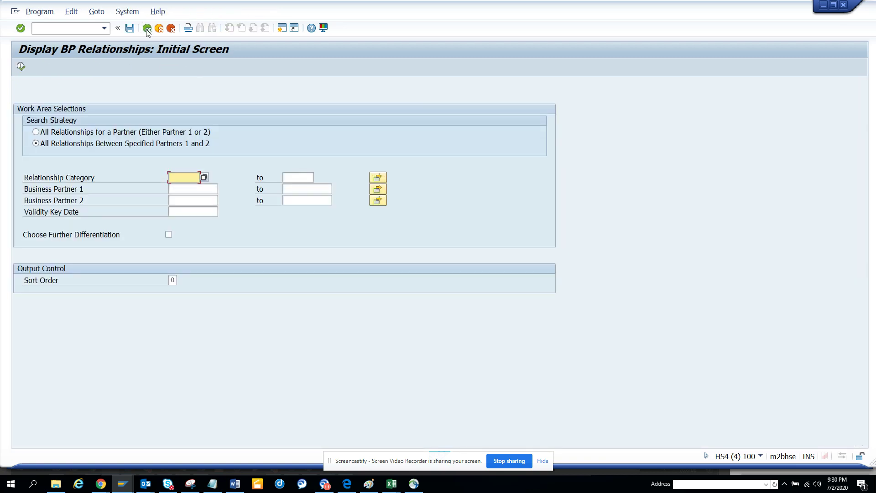
{"action": "left_click", "coordinate": [147, 29]}
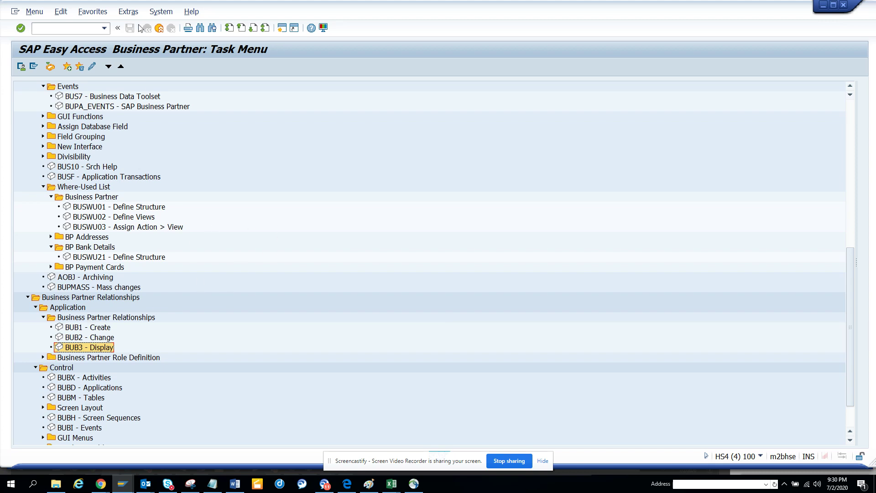
- Enter bupt in the command field by picking it from the transaction history
{"action": "left_click", "coordinate": [104, 29]}
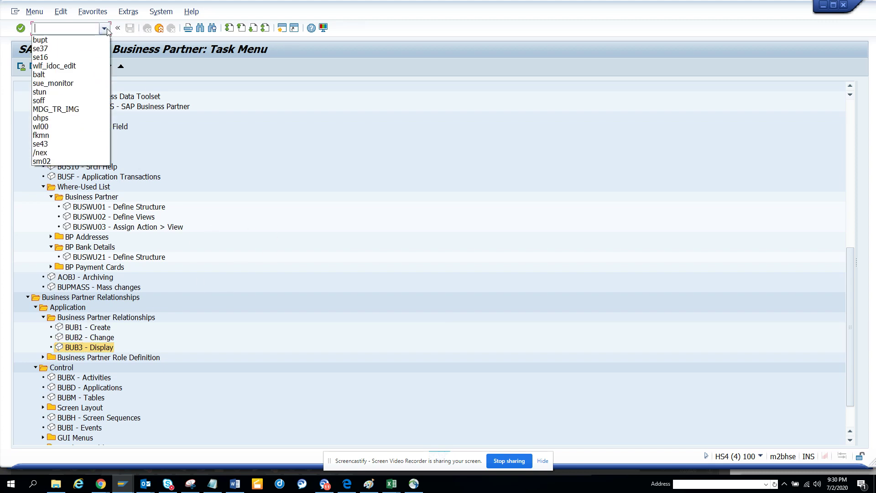
{"action": "left_click", "coordinate": [79, 45]}
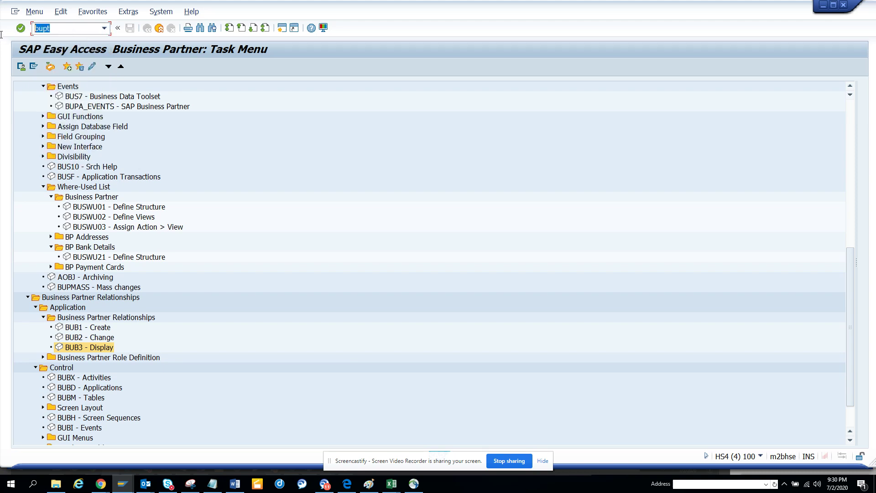